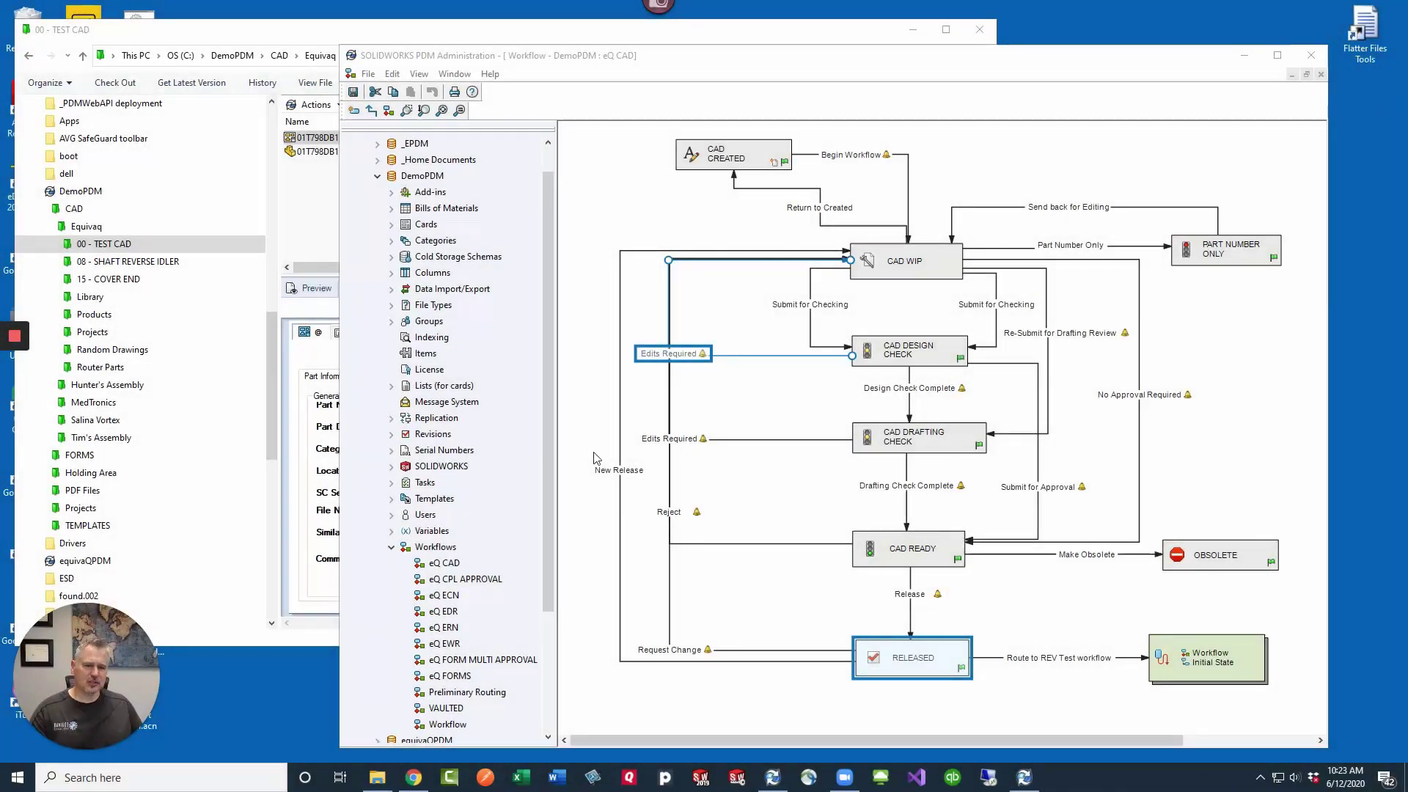
Review the RELEASED state's revision number settings without changing them
left_click(916, 659)
double_click(916, 659)
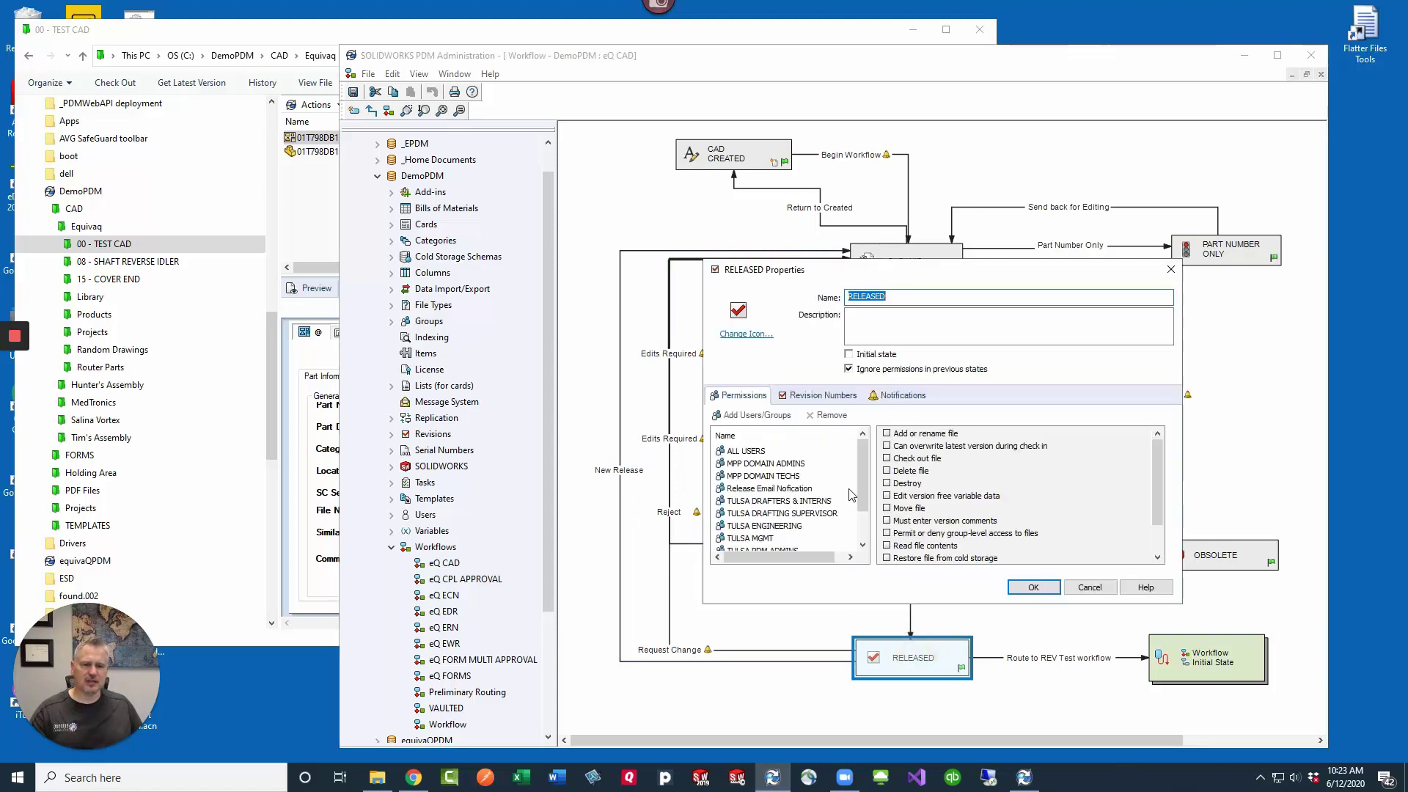
left_click(821, 396)
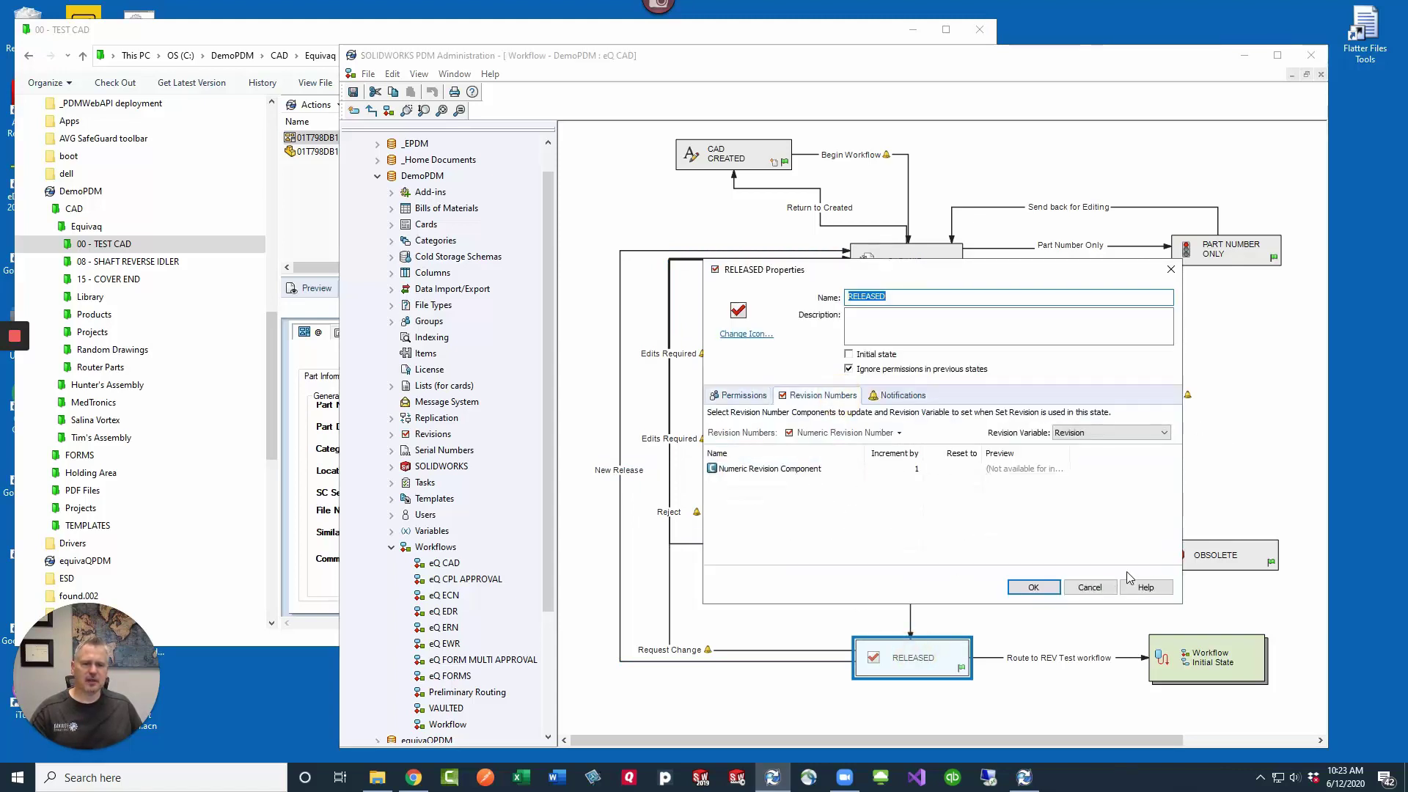
left_click(1089, 586)
Review the revision number settings of the Release transition into RELEASED
left_click(911, 587)
double_click(912, 586)
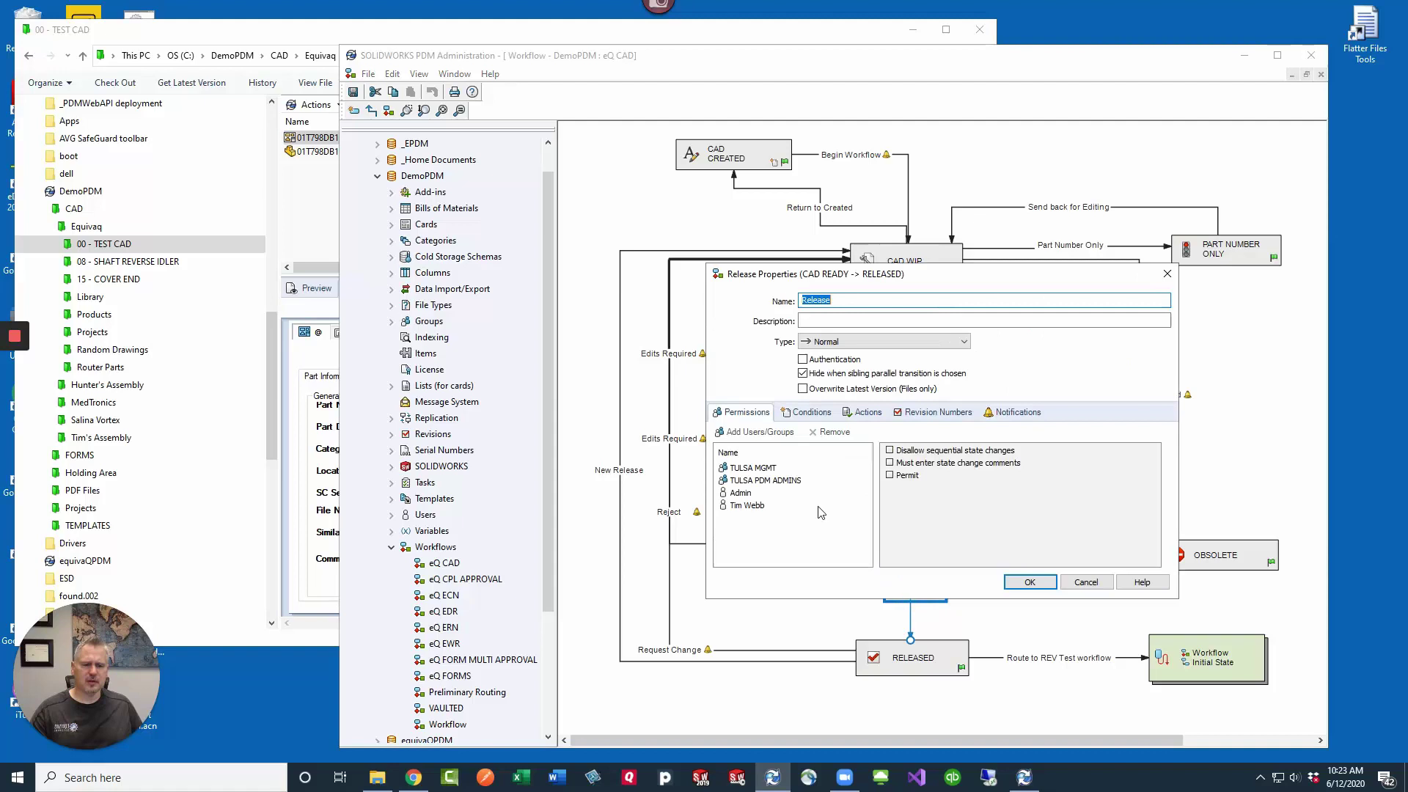
left_click(933, 413)
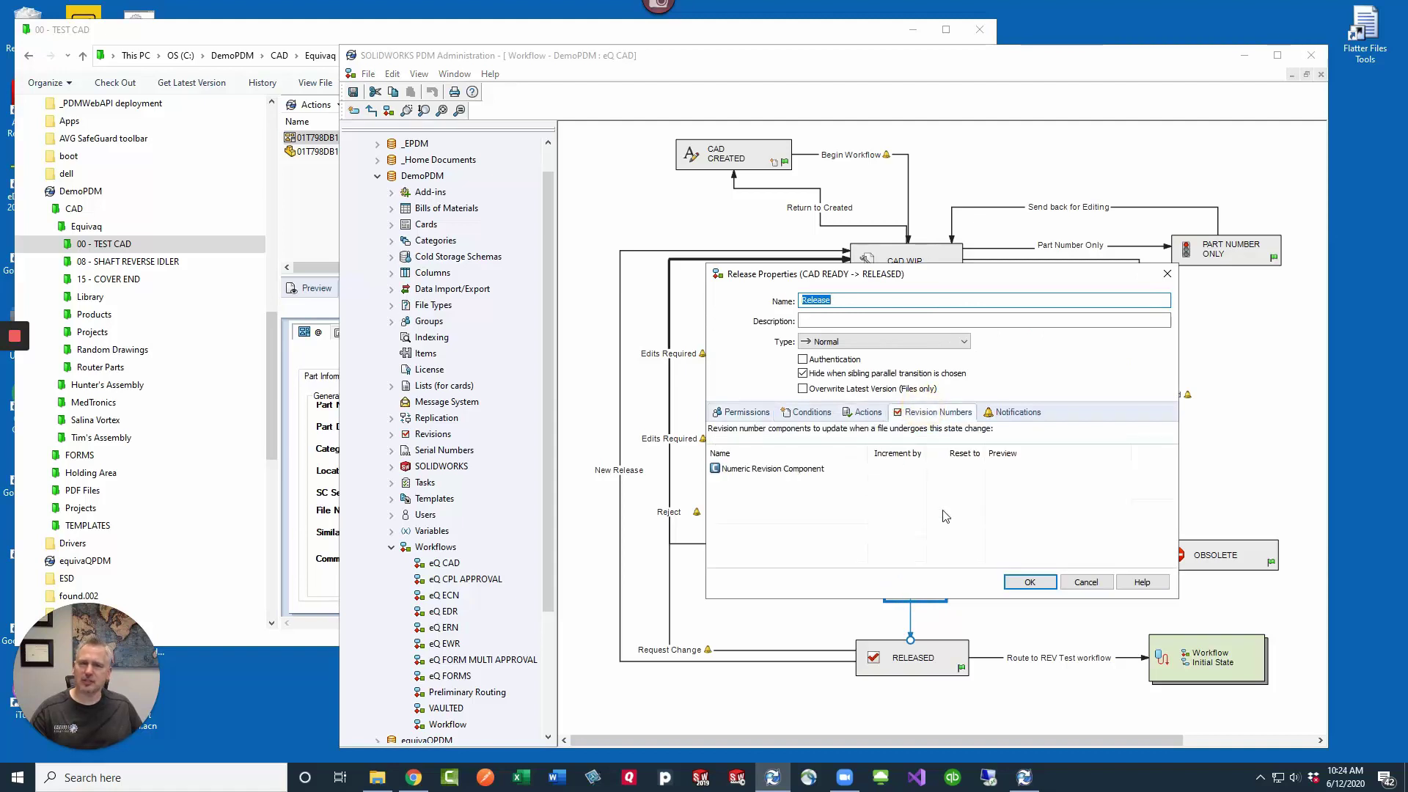
left_click(1089, 584)
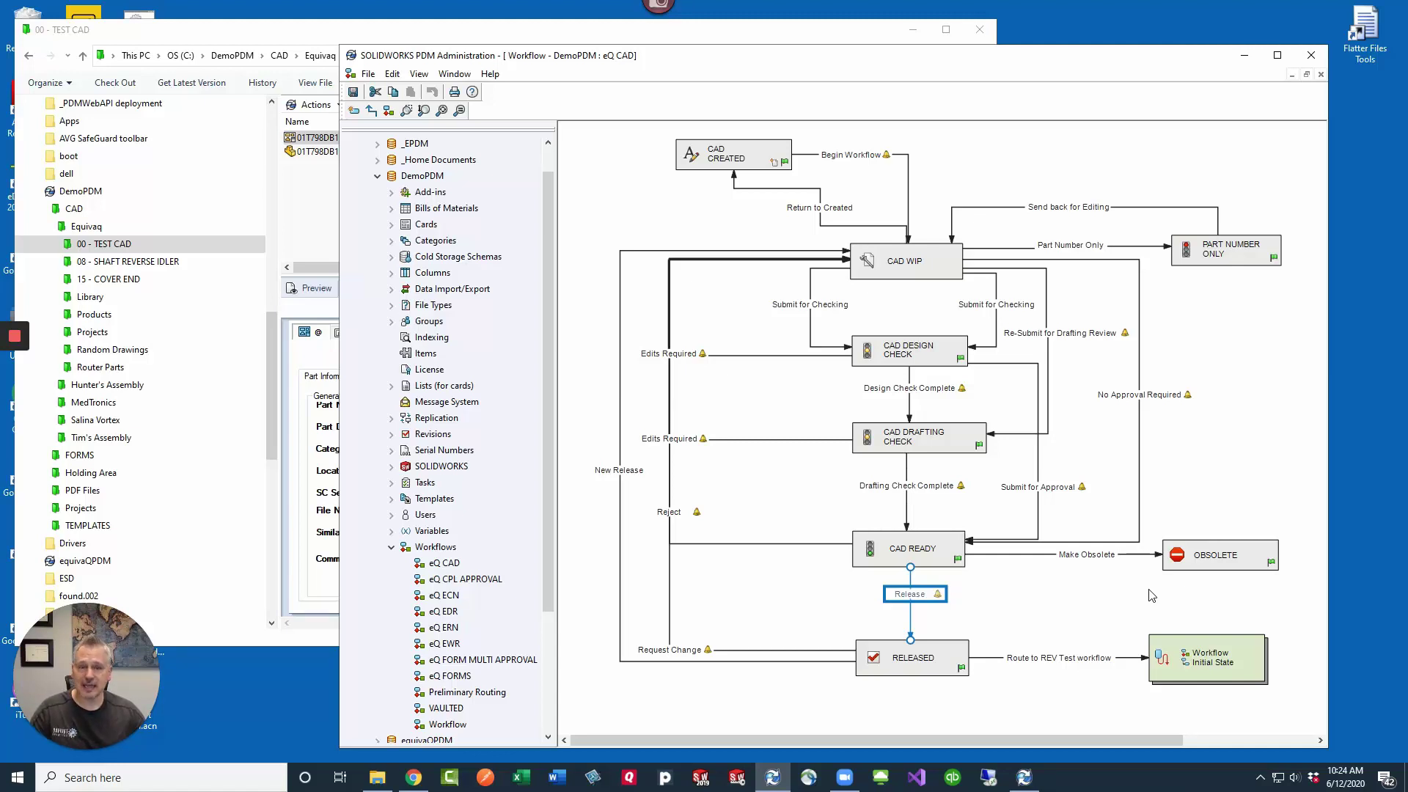
Recheck the RELEASED state's revision settings, then briefly select the Drafting Check Complete transition
double_click(909, 656)
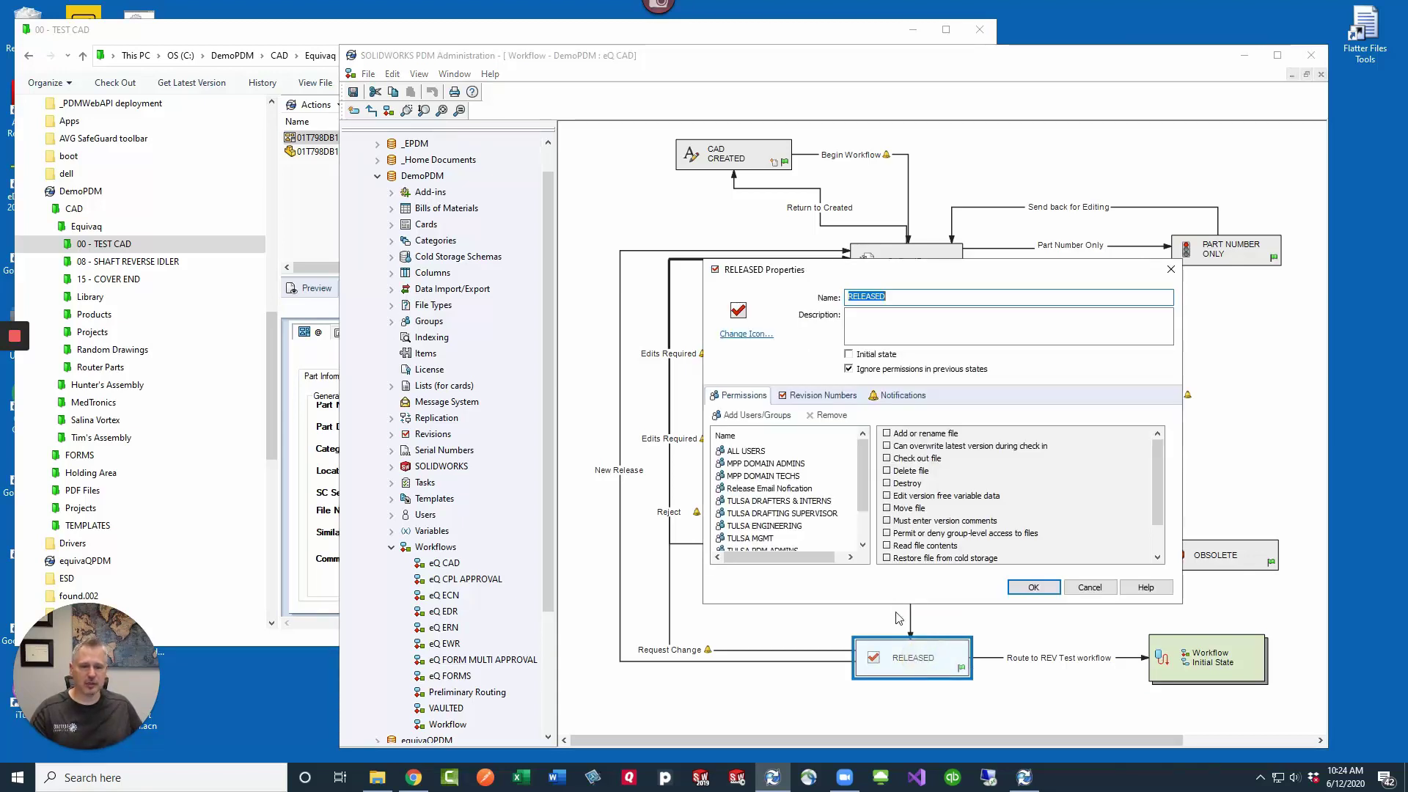
left_click(811, 396)
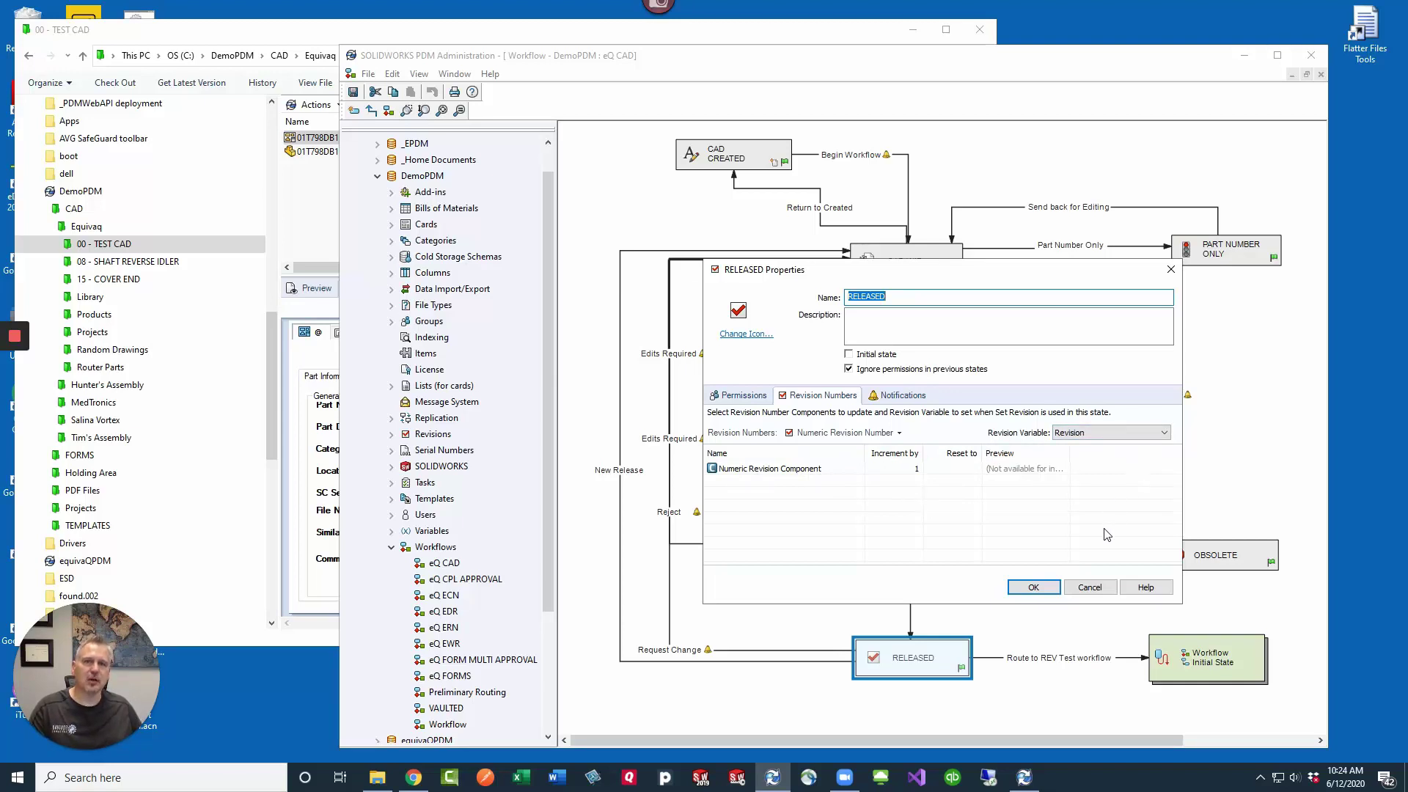
left_click(1033, 587)
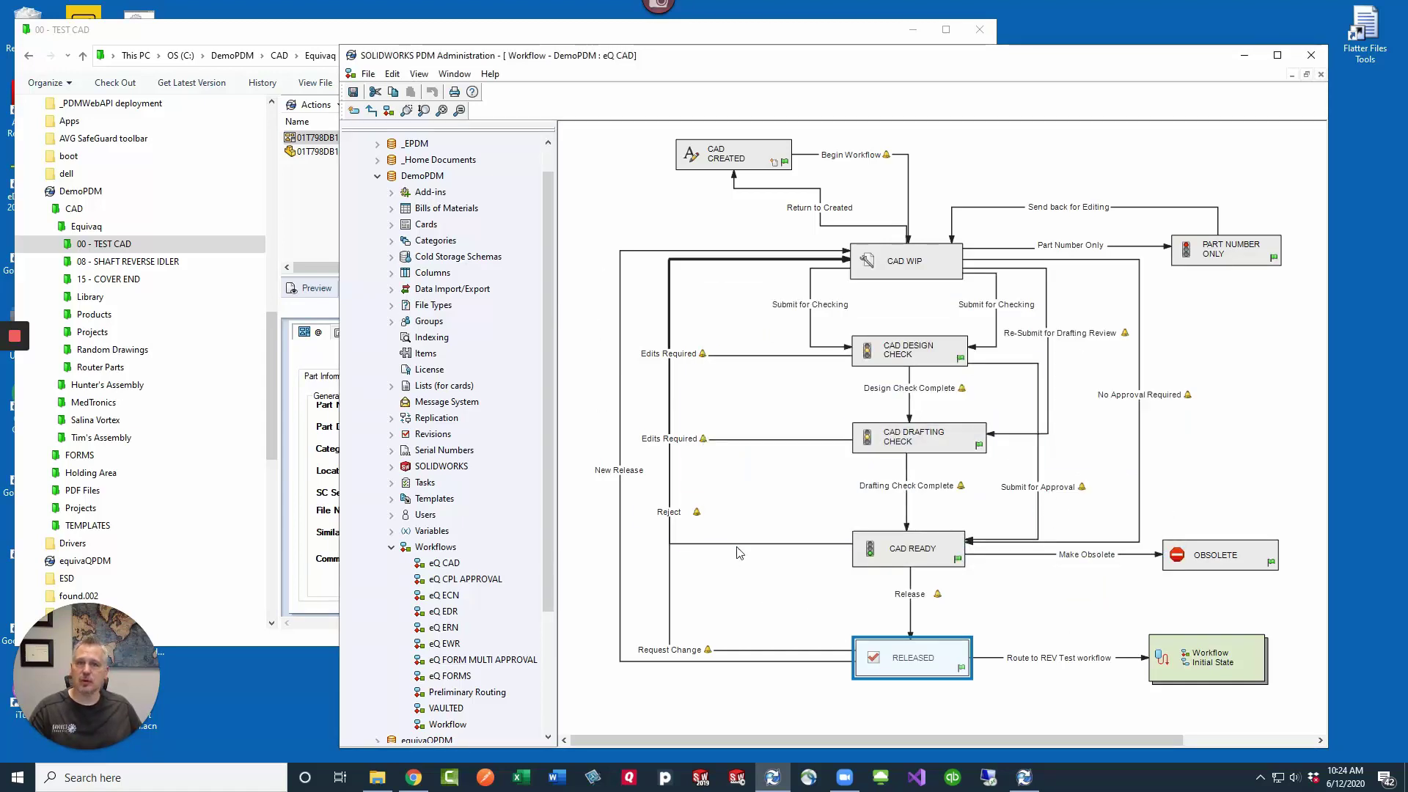
left_click(866, 478)
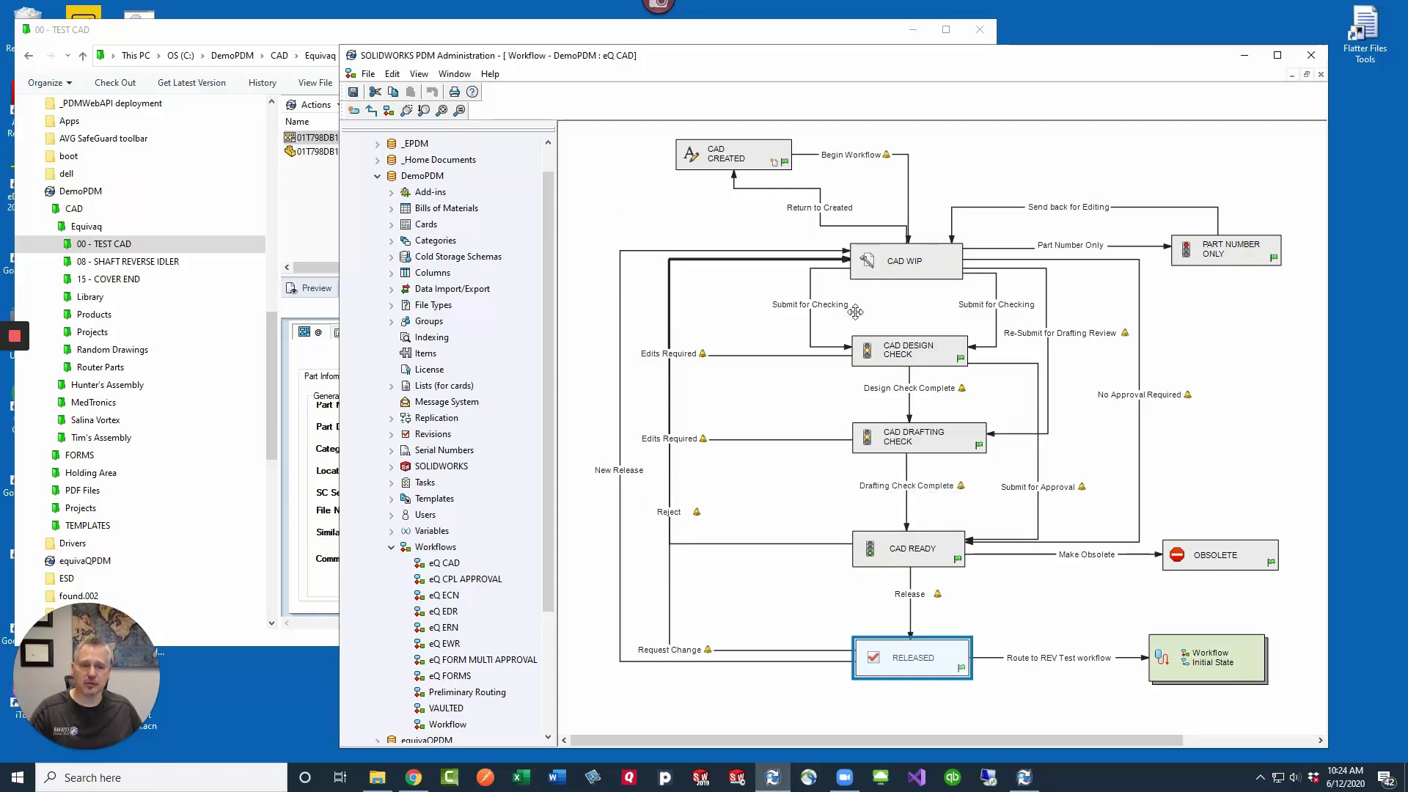
left_click(920, 507)
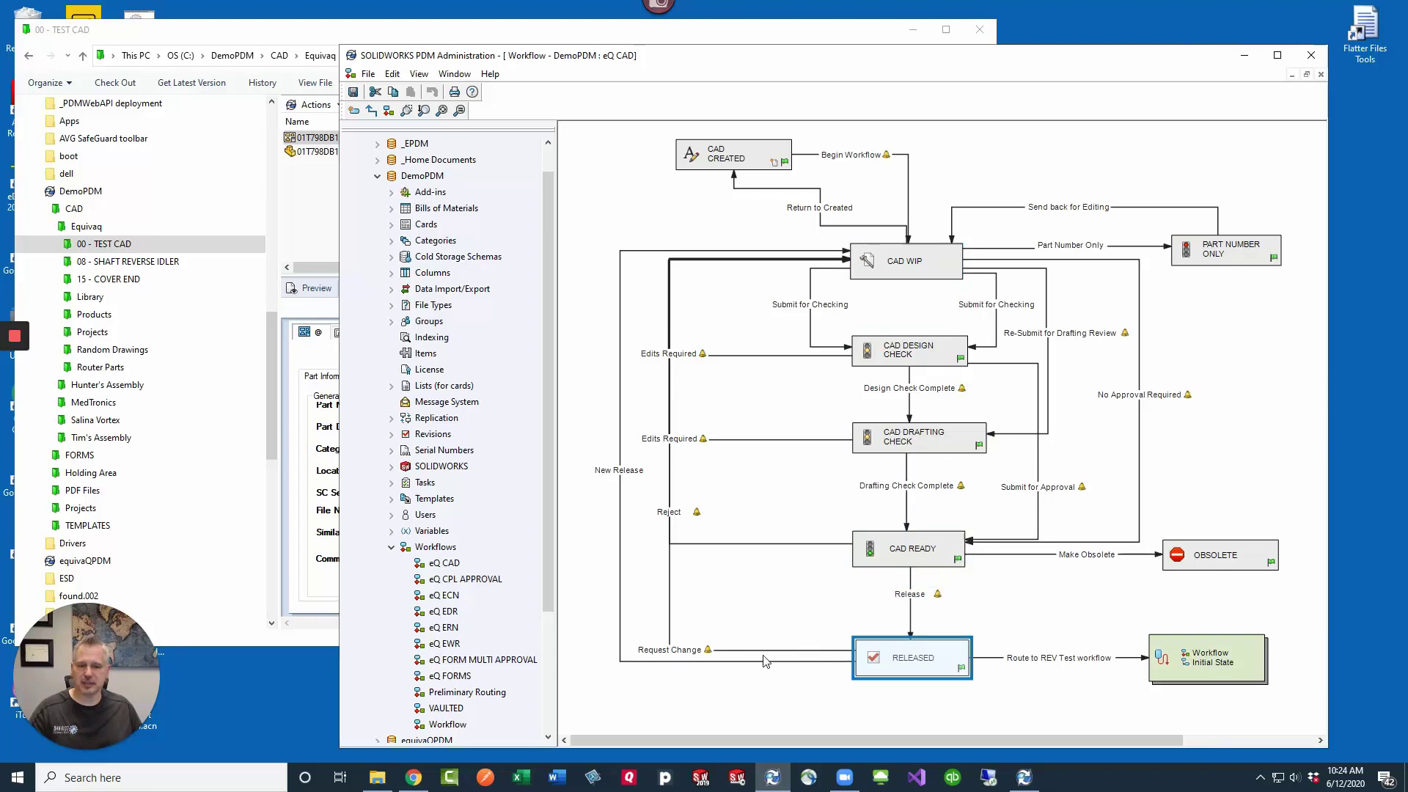
Inspect the New Release transition's revision settings and its Set REV on datacard action
left_click(619, 471)
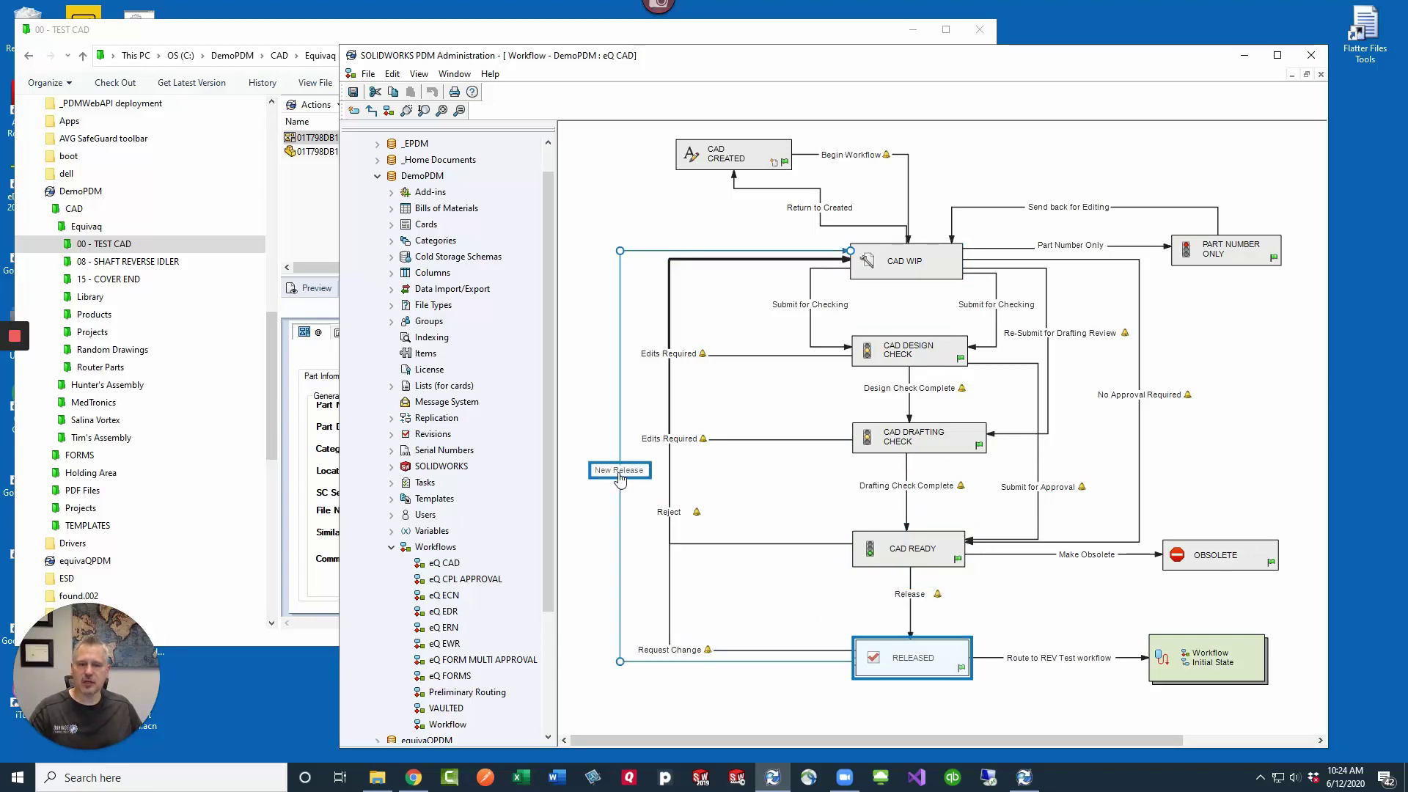
double_click(620, 471)
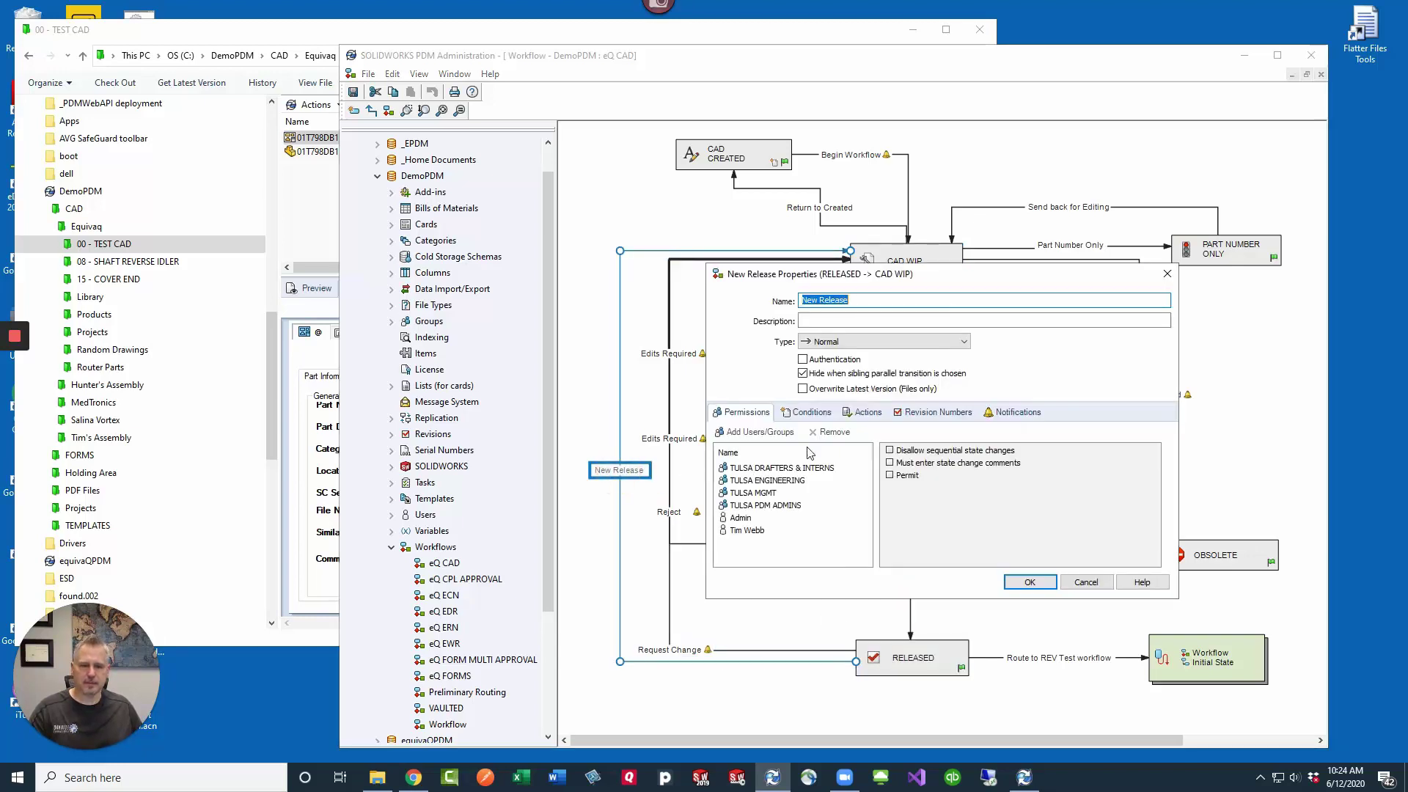
left_click(938, 412)
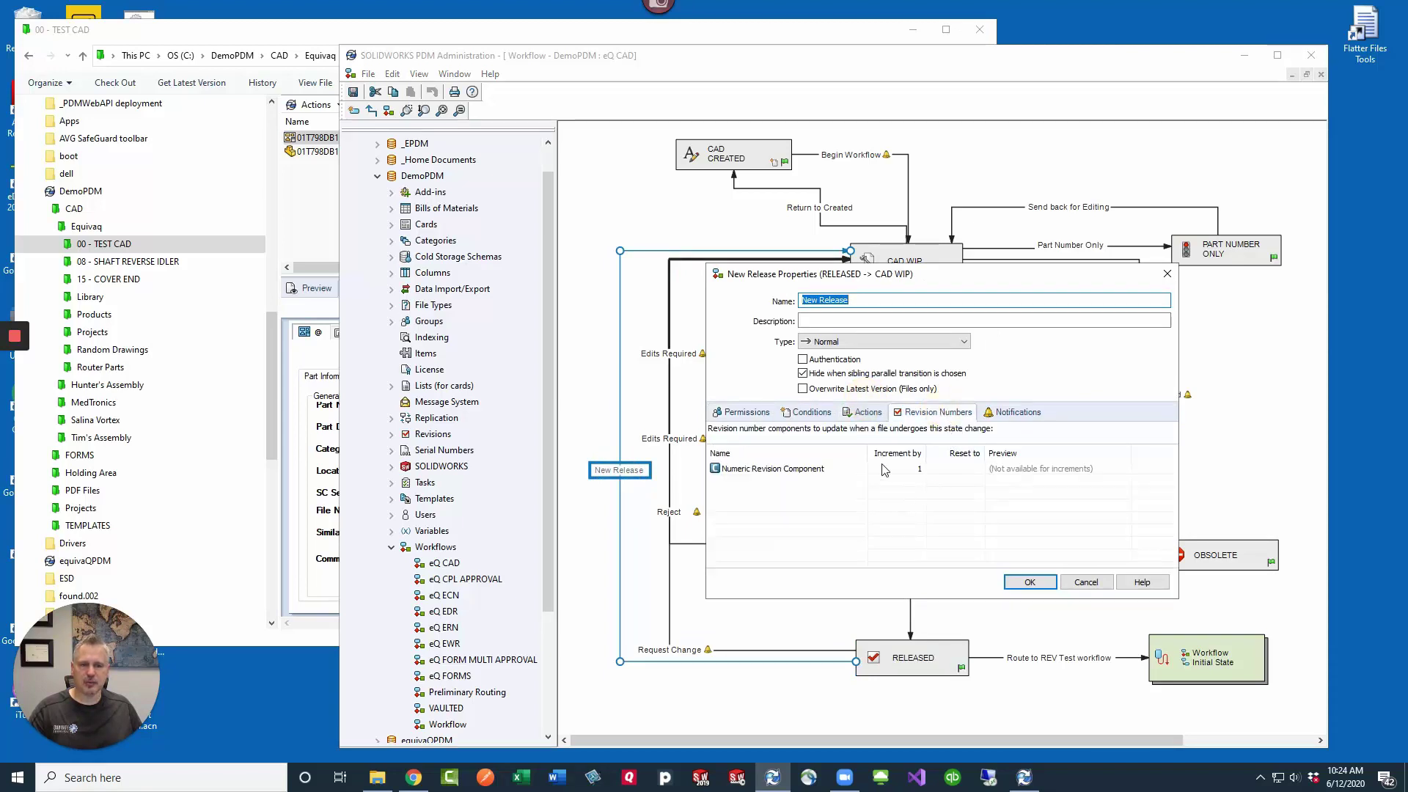
left_click(867, 413)
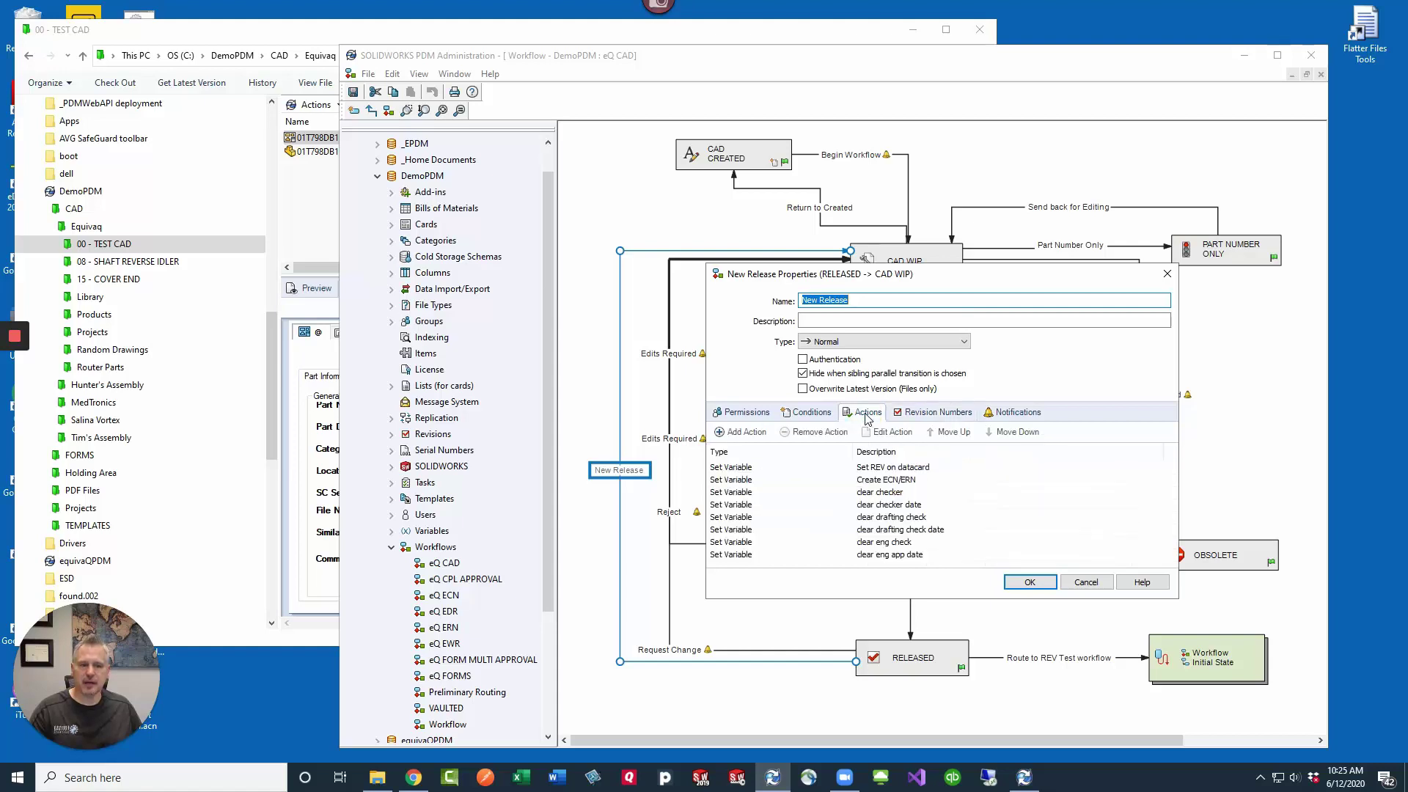
left_click(736, 470)
double_click(736, 473)
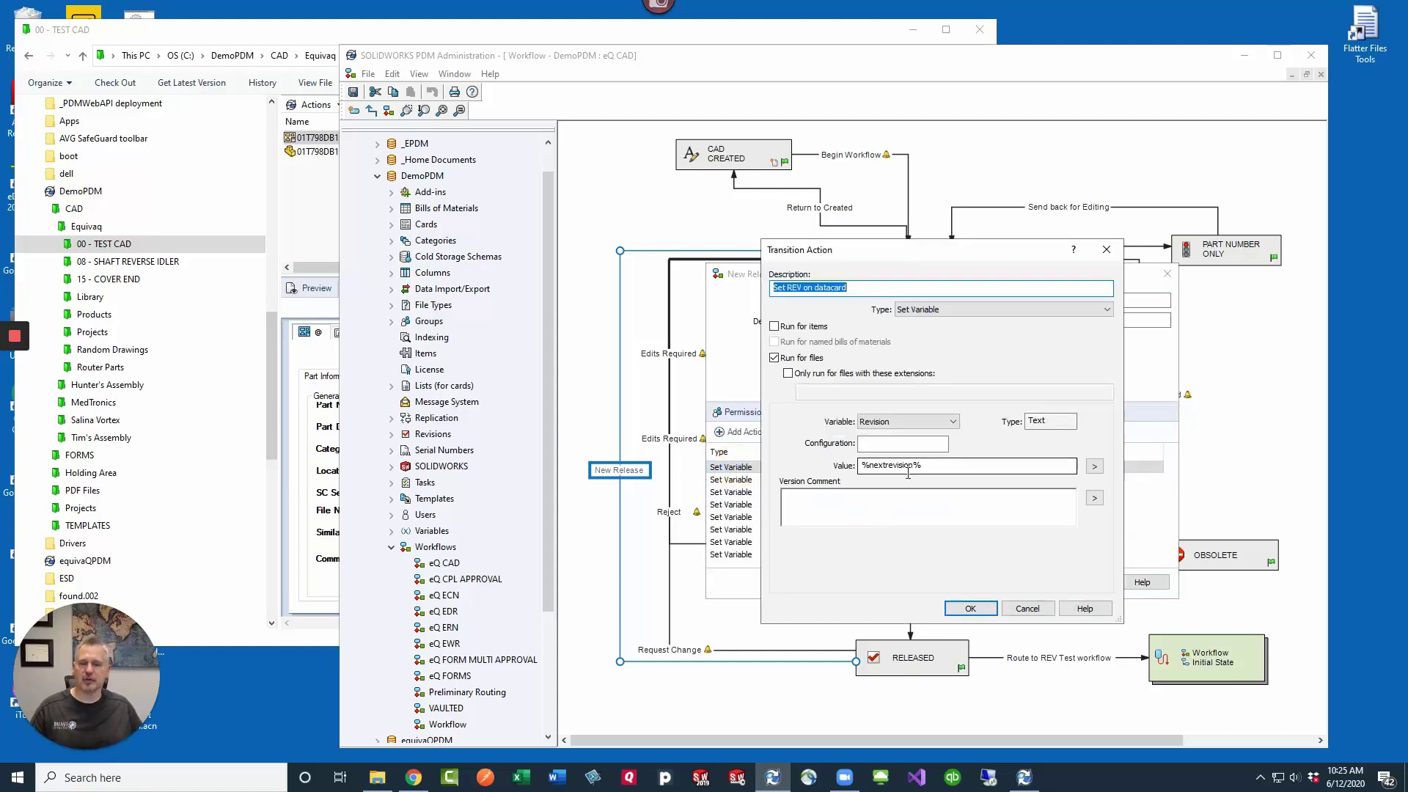
key("Return")
key("Return")
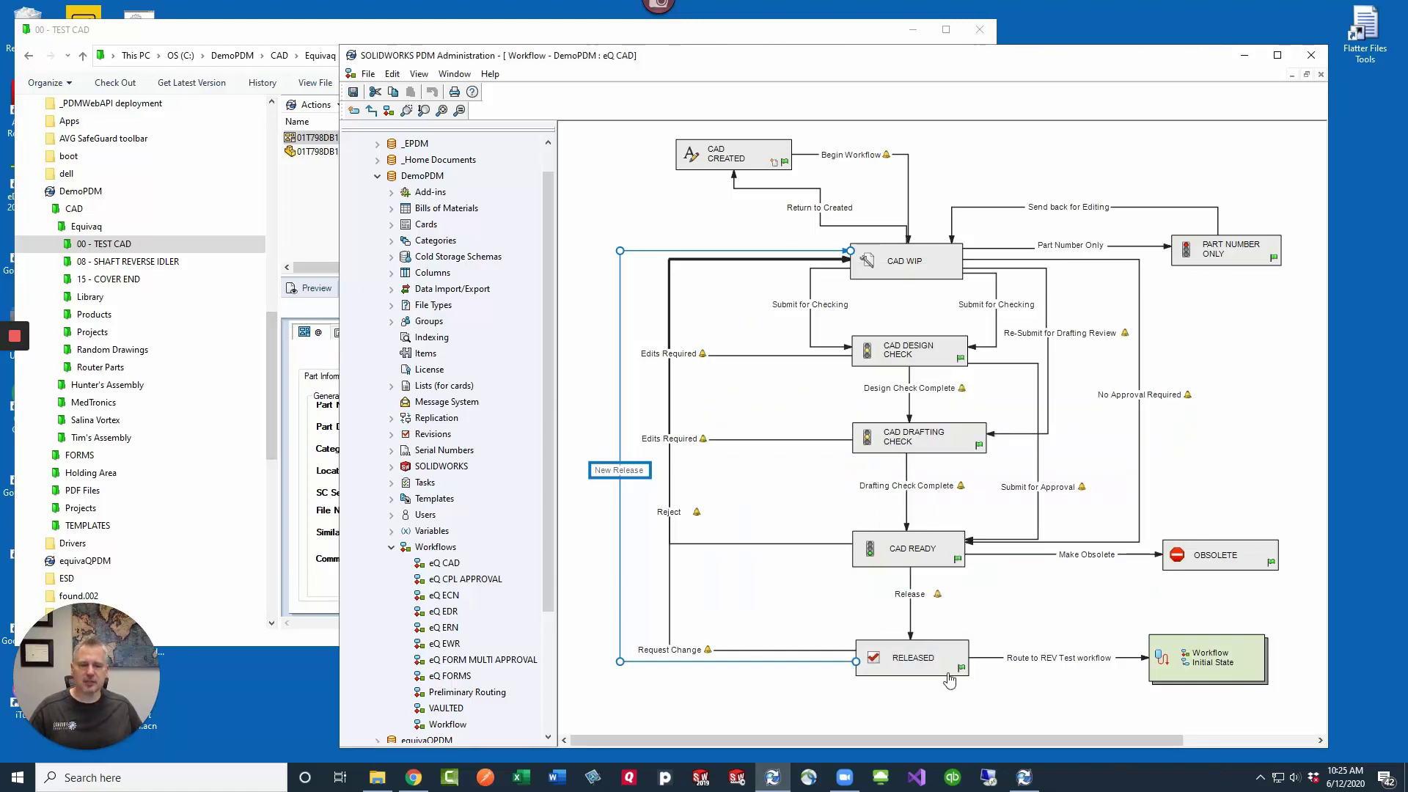
Preview Set Revision 01 on both 00 - TEST CAD files, then cancel unapplied
left_click(308, 205)
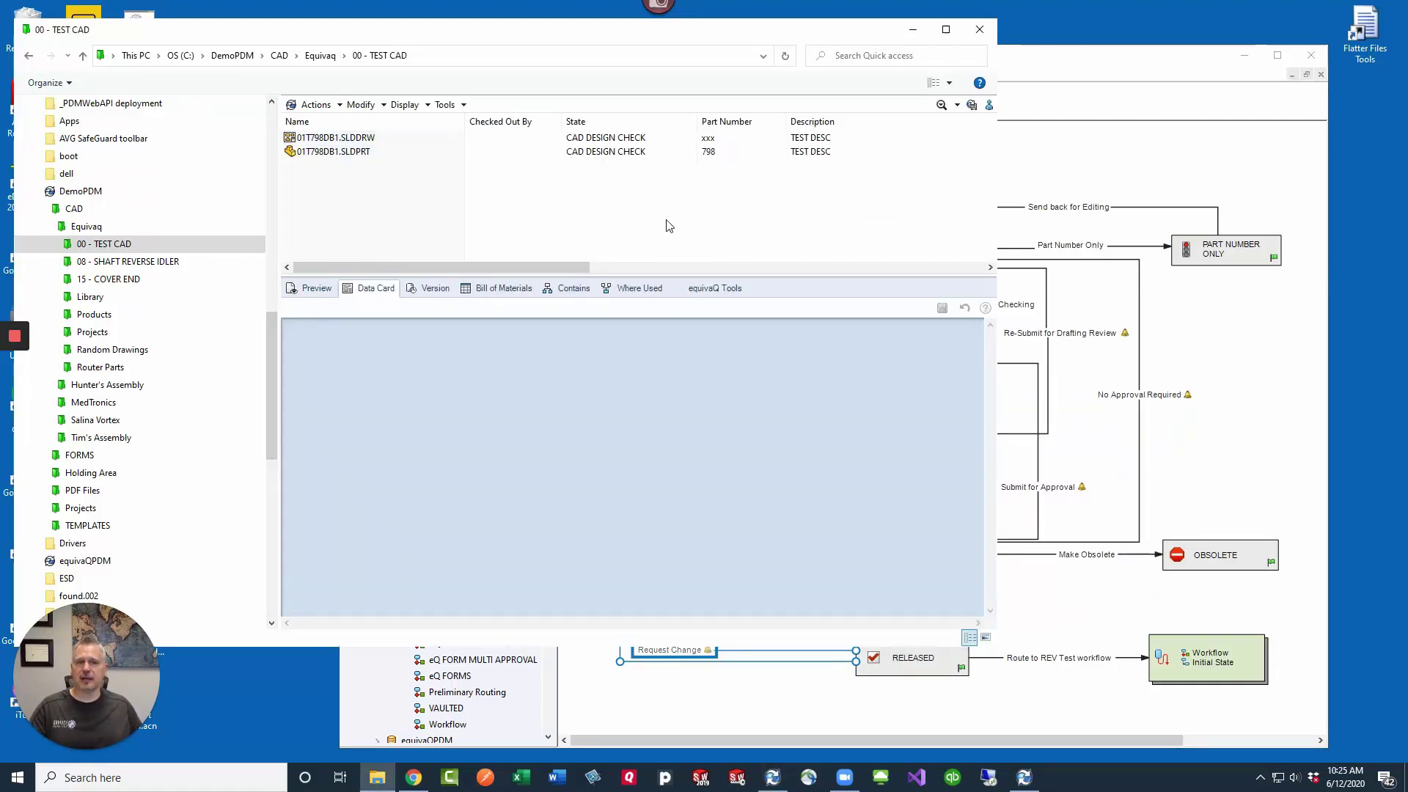
left_click_drag(422, 195, 335, 140)
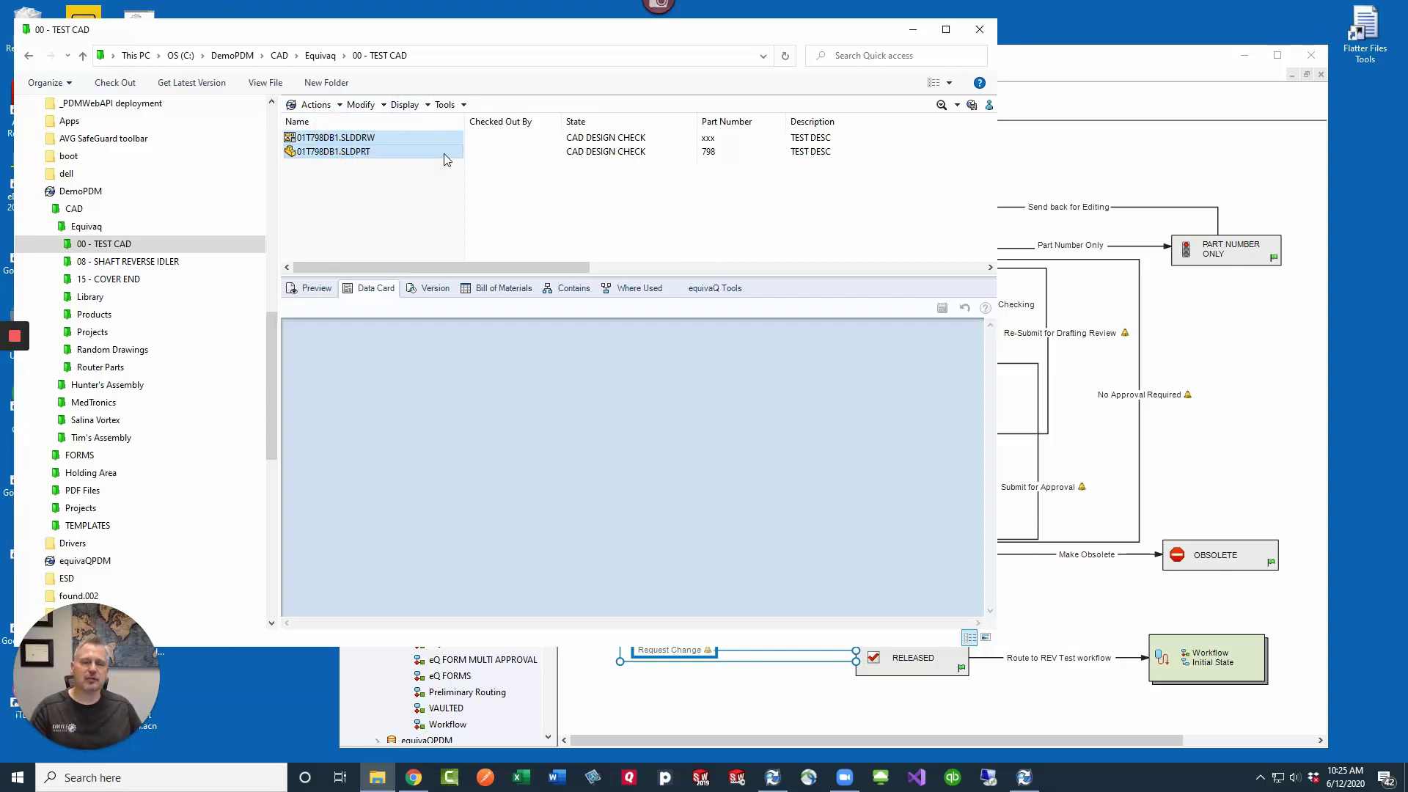
left_click(364, 104)
left_click(378, 228)
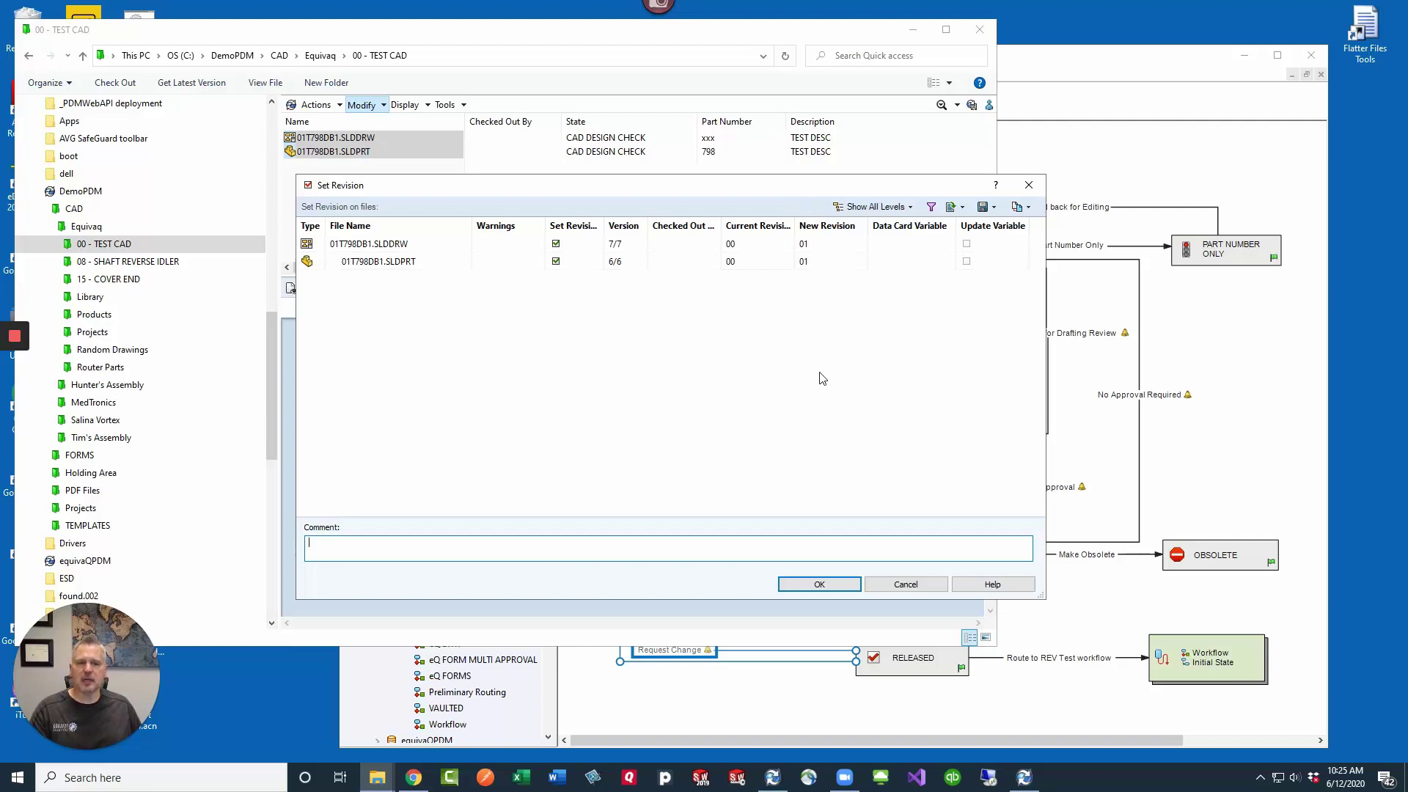
left_click(554, 264)
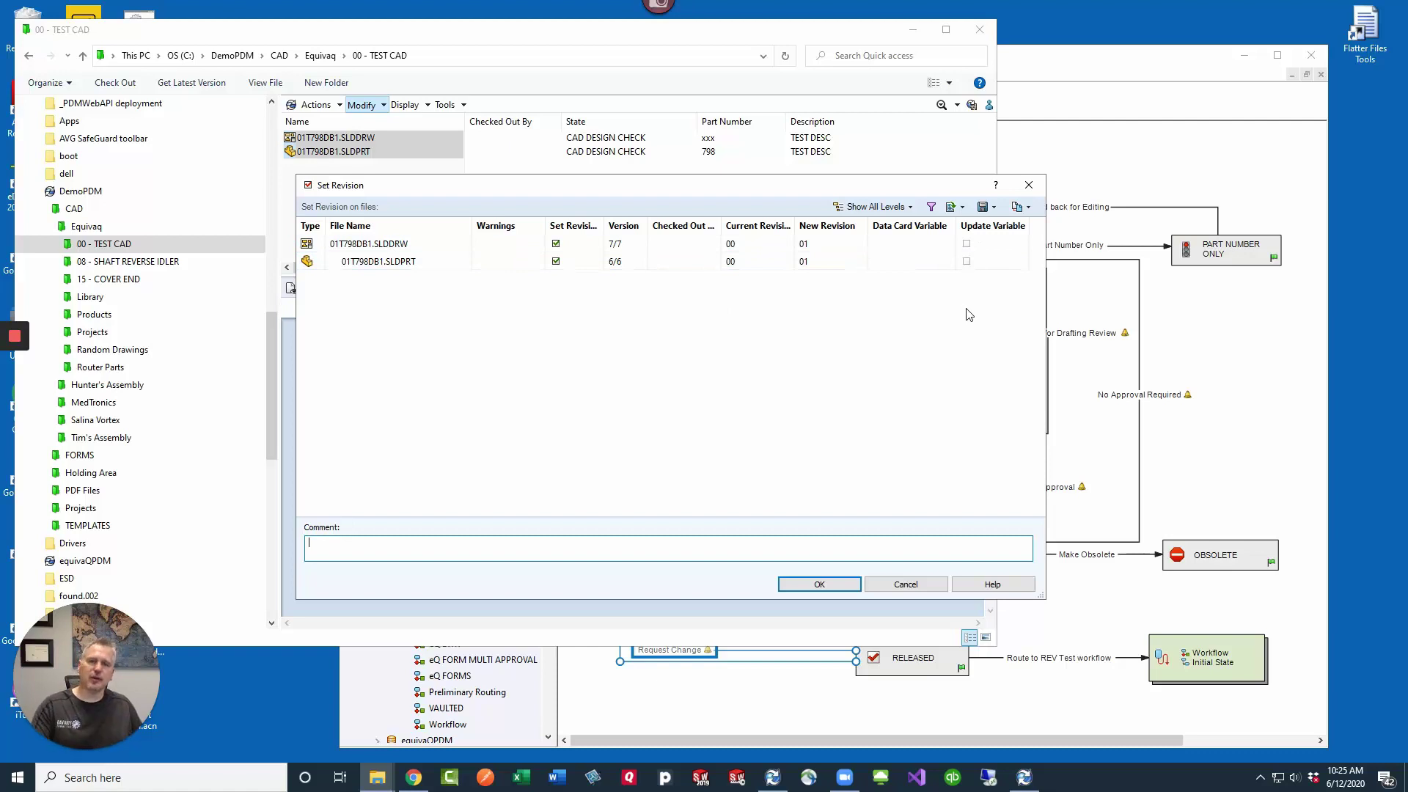
left_click(968, 246)
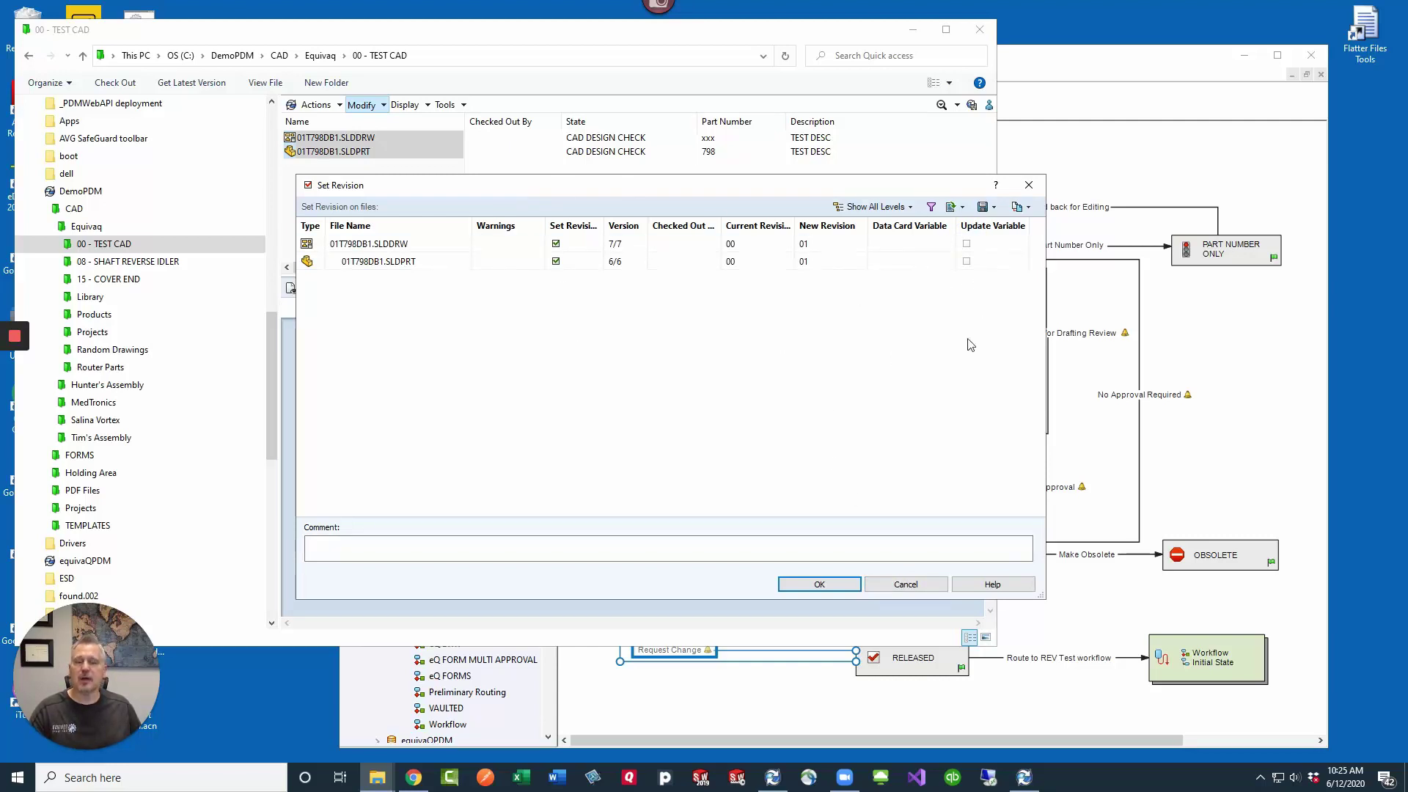
left_click(917, 585)
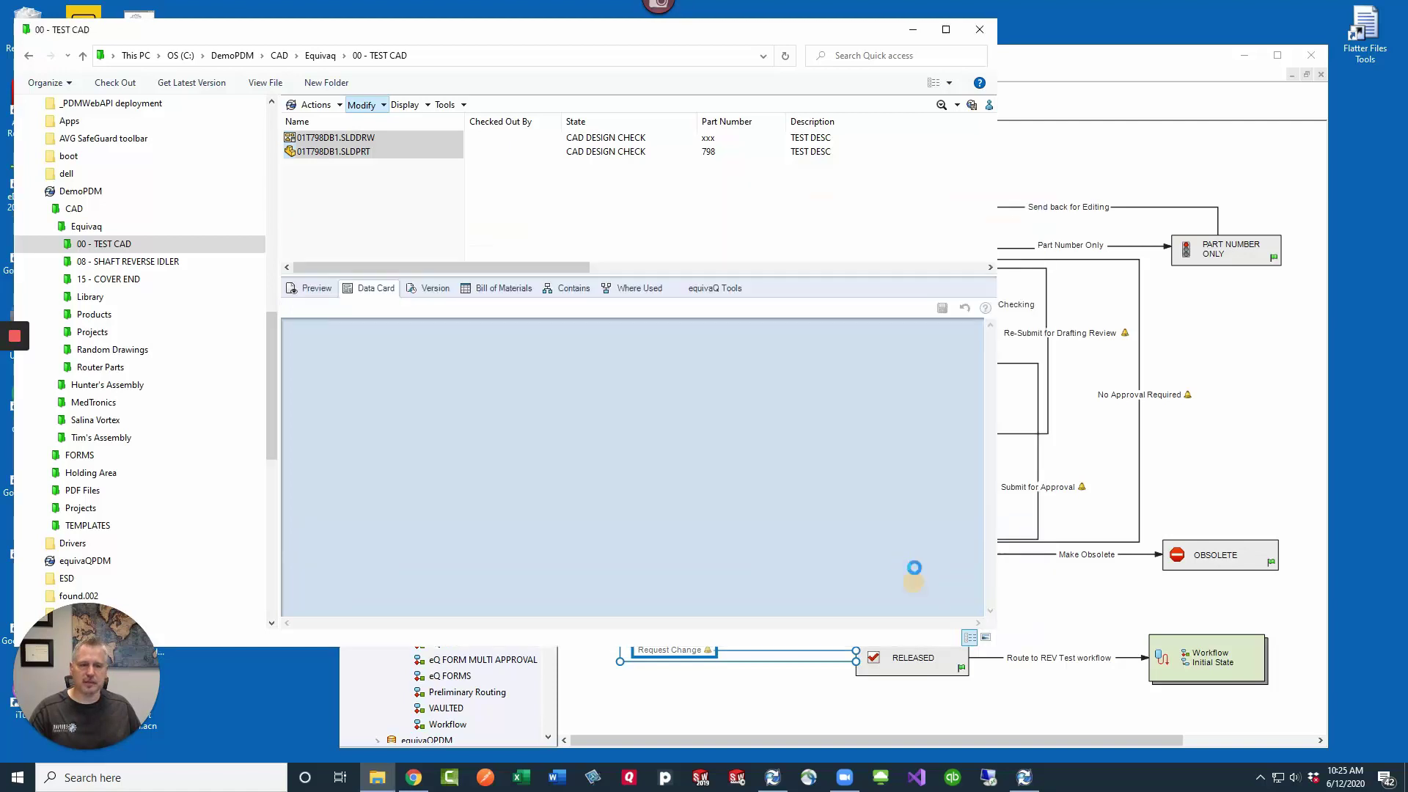
Write CAD DESIGN CHECK's numeric revision increment of 1 to the Revision variable and save the workflow
left_click(1077, 101)
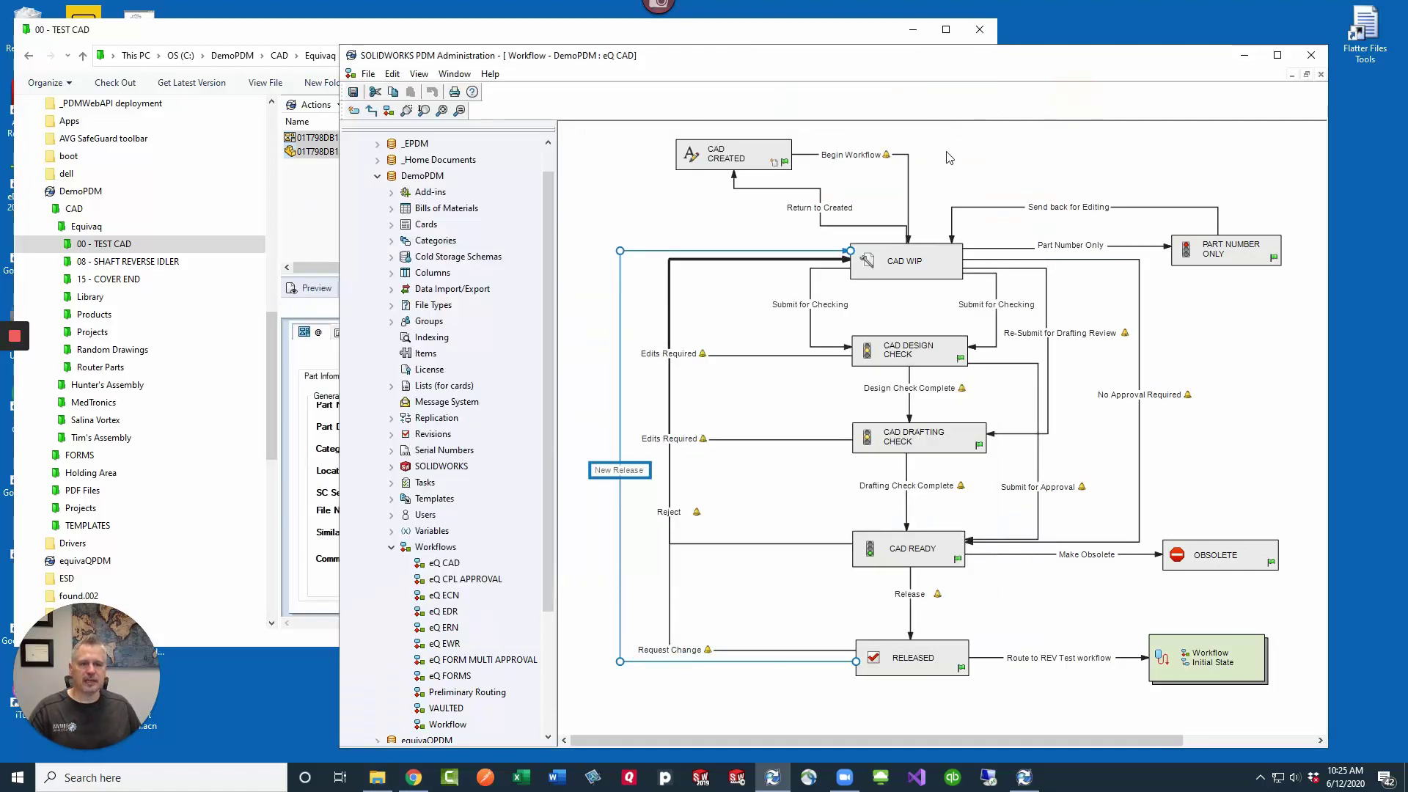
double_click(905, 352)
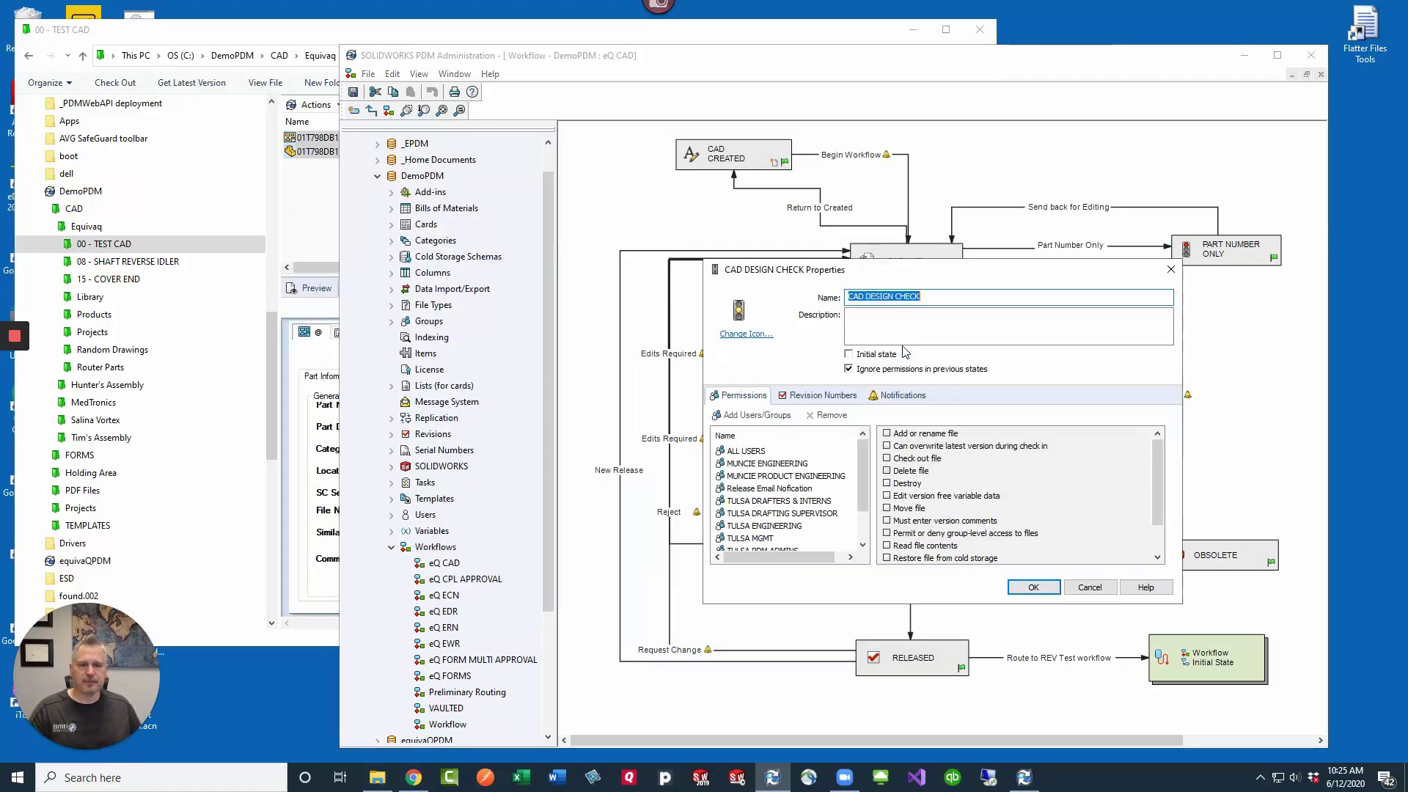
left_click(835, 396)
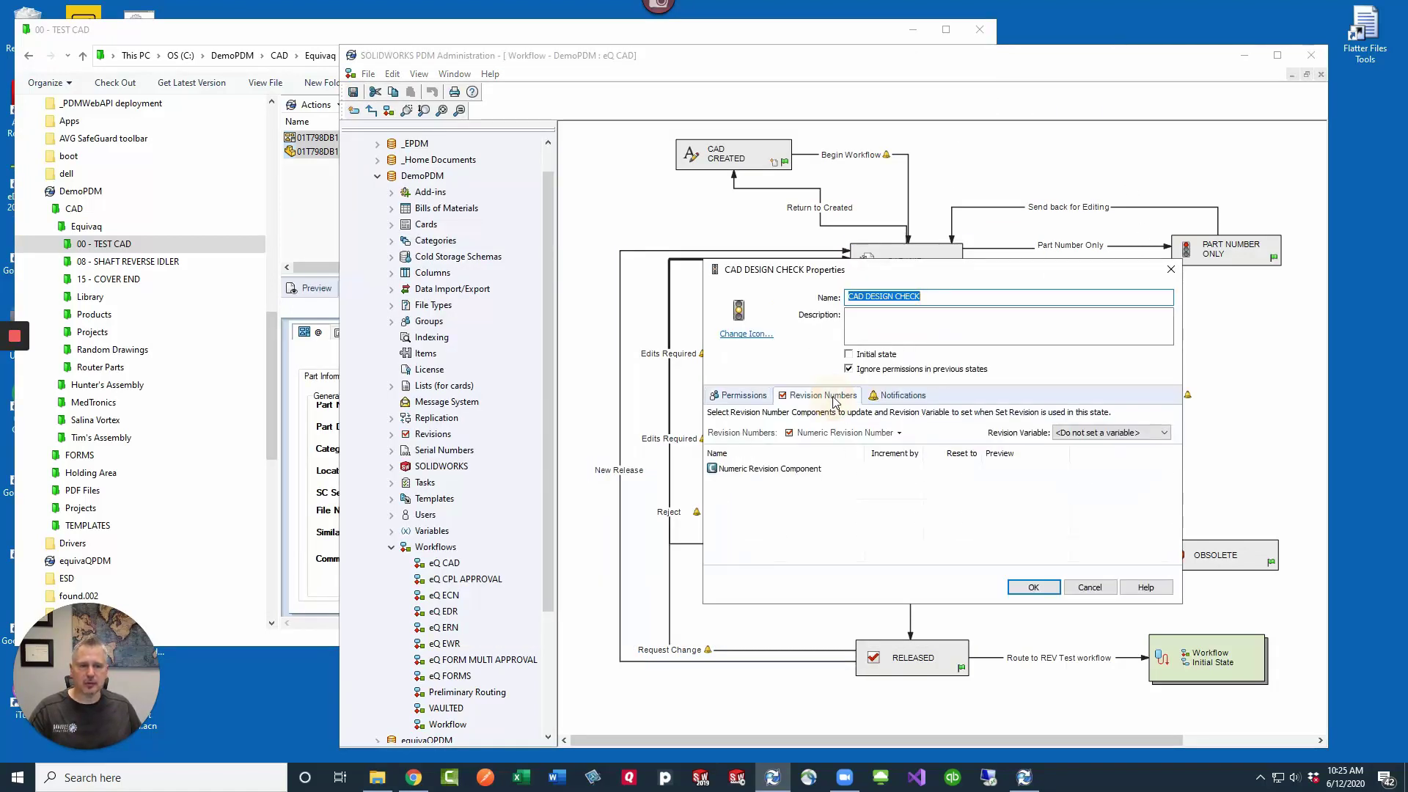
left_click(1084, 433)
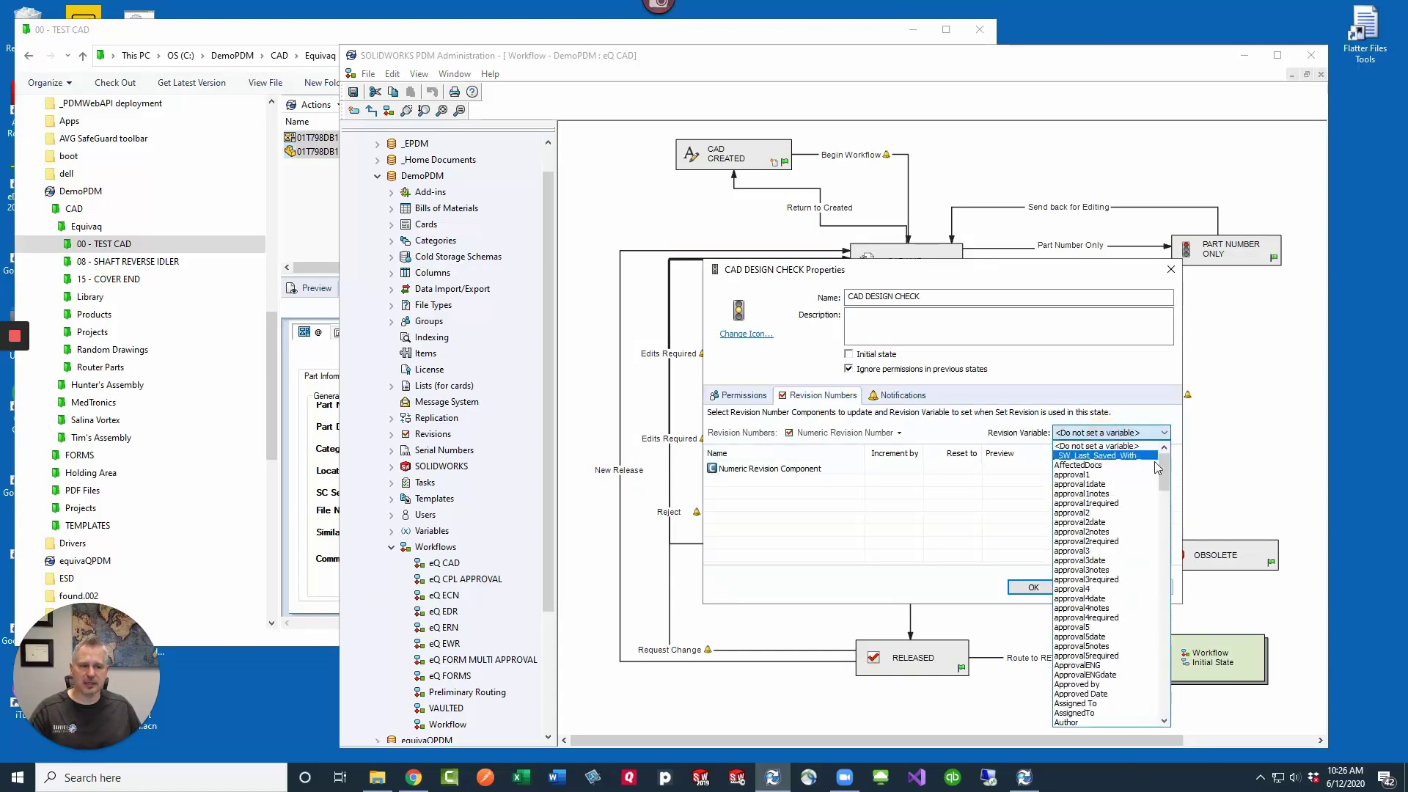
left_click_drag(1168, 482, 1165, 646)
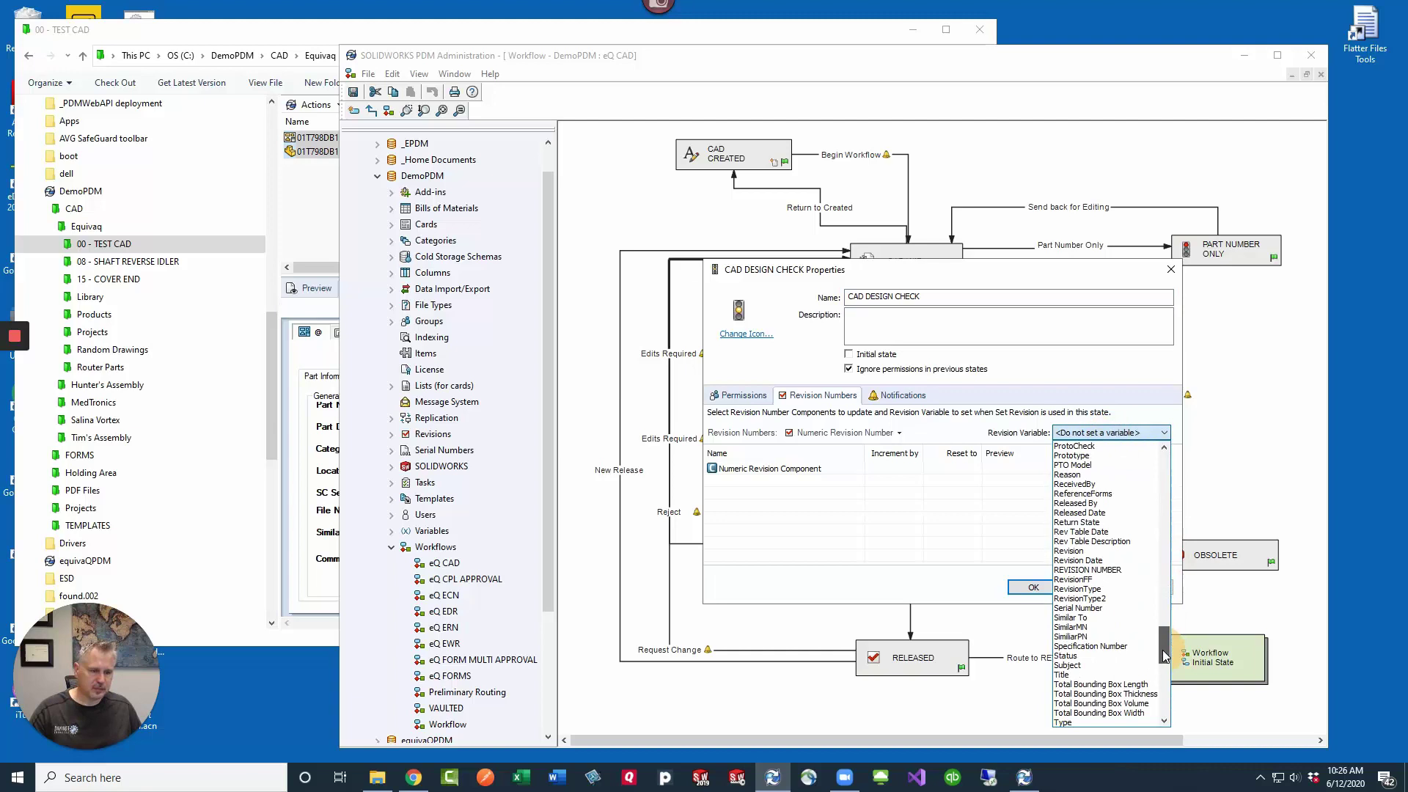
left_click(1086, 551)
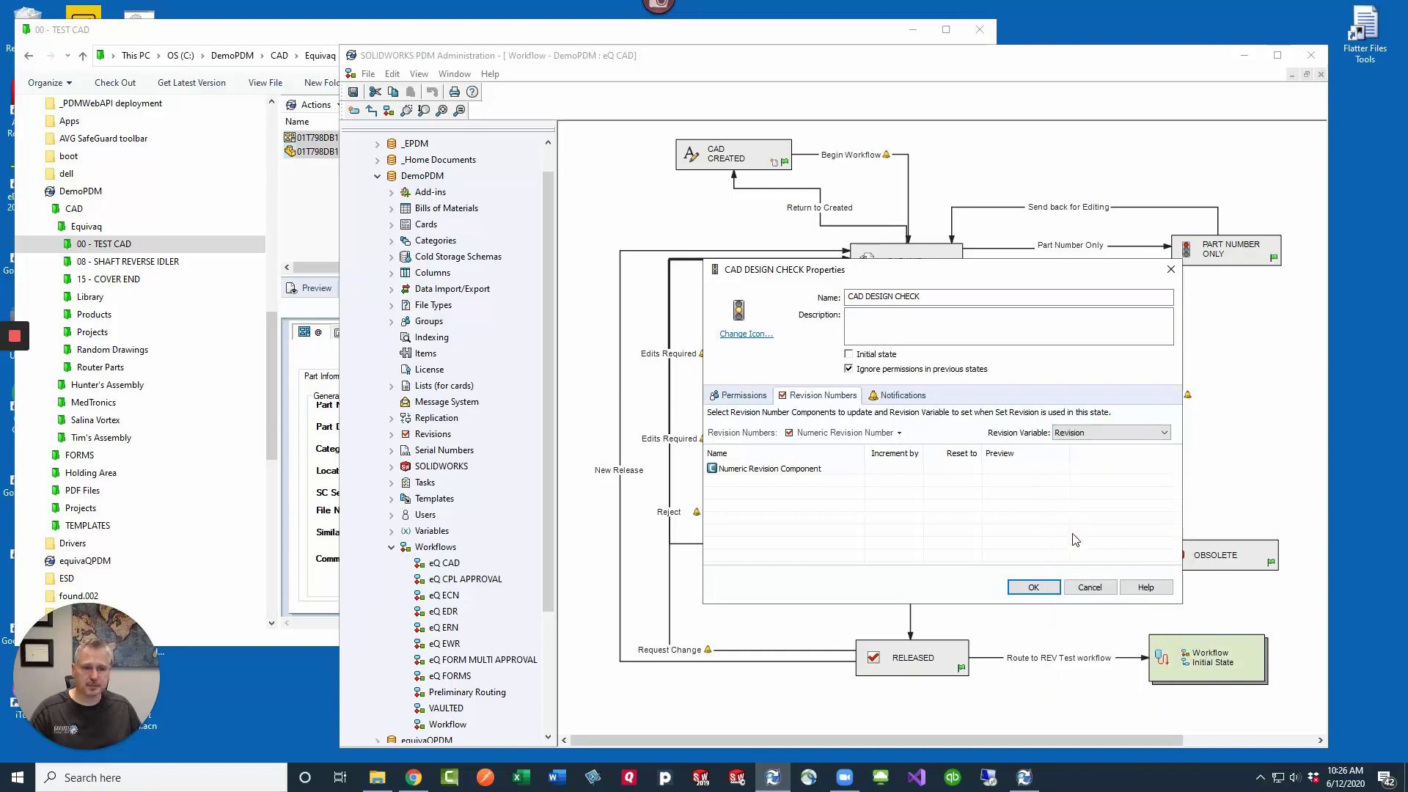
left_click(913, 472)
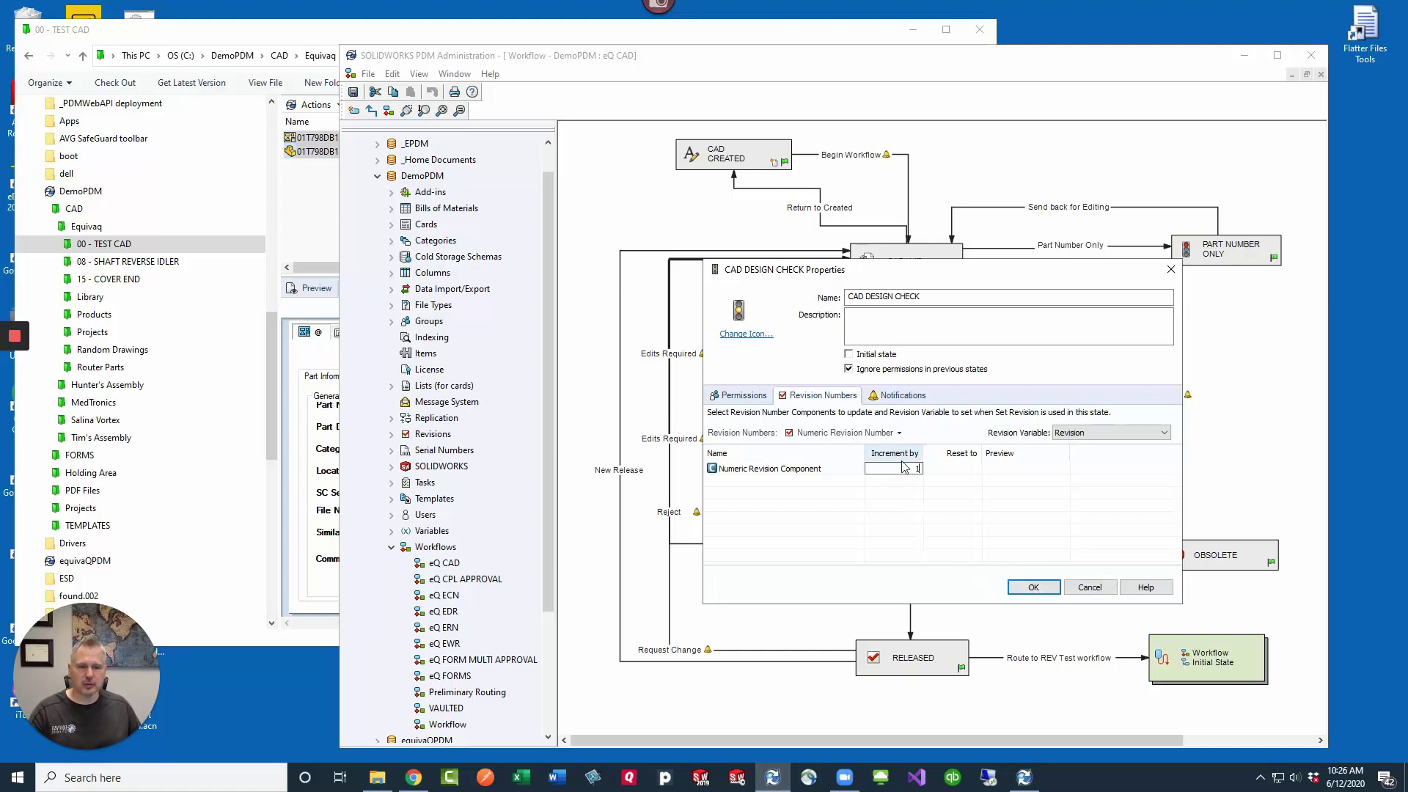
left_click(1034, 587)
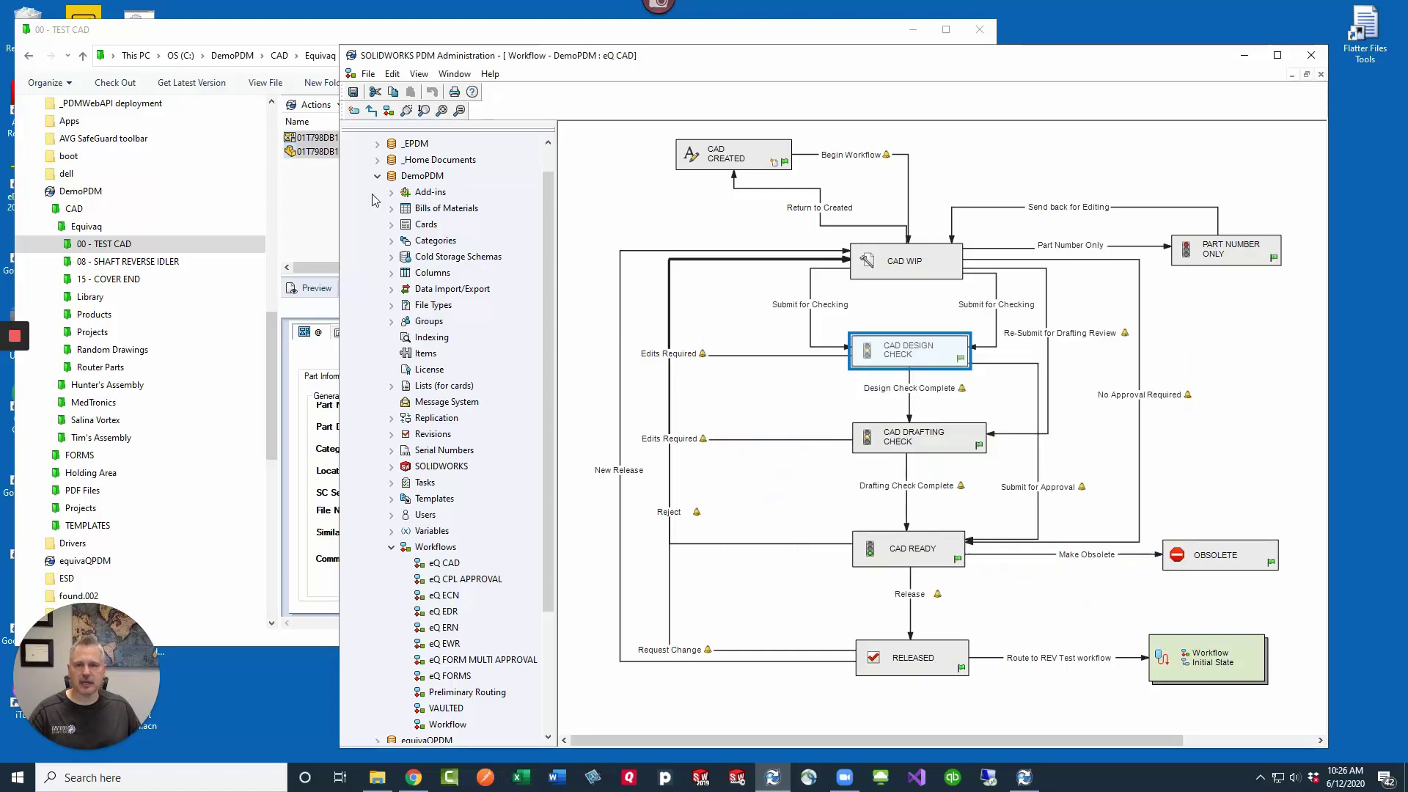
left_click(356, 92)
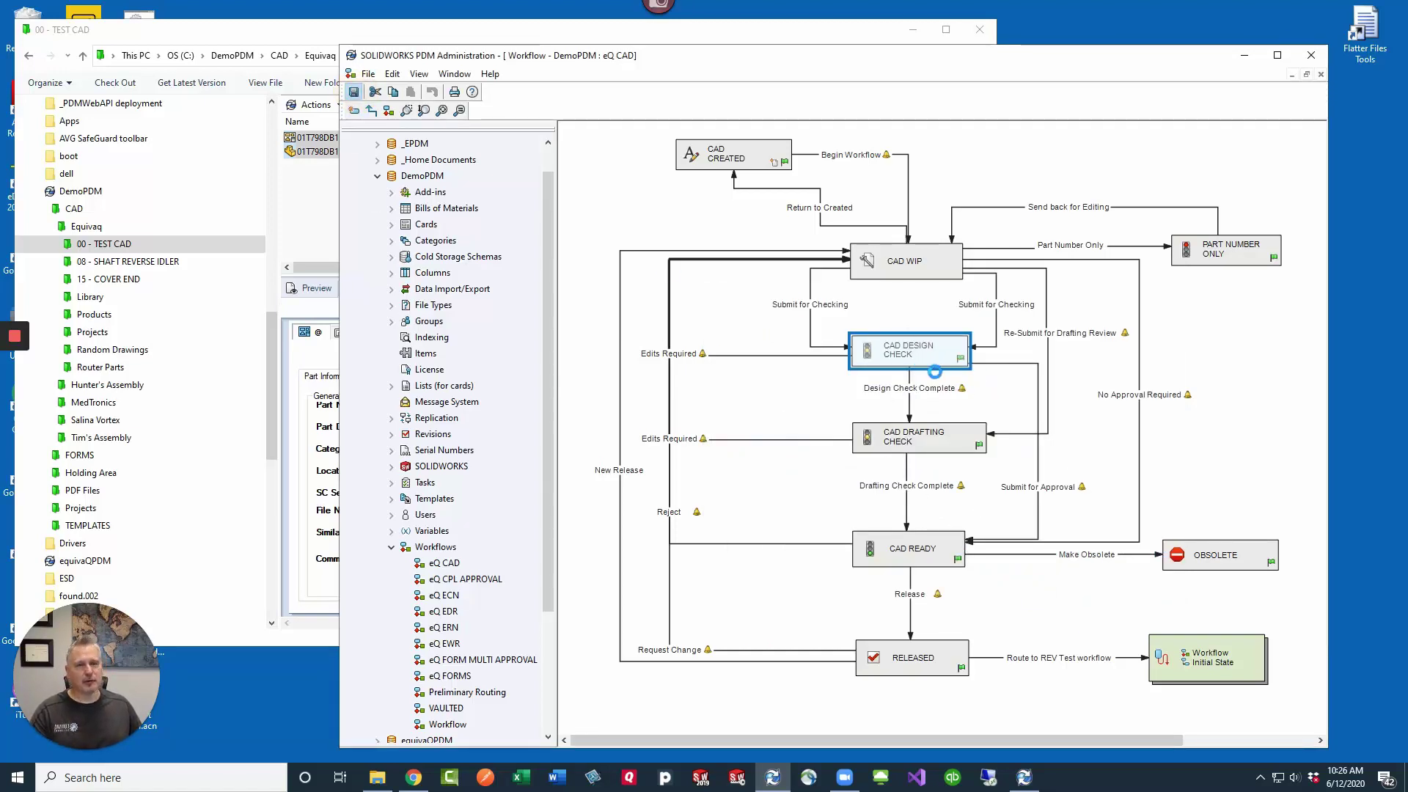
Set revision 01 on the drawing and part, updating both data cards, with comment 'New releaserat REV 01'
key("alt+Tab")
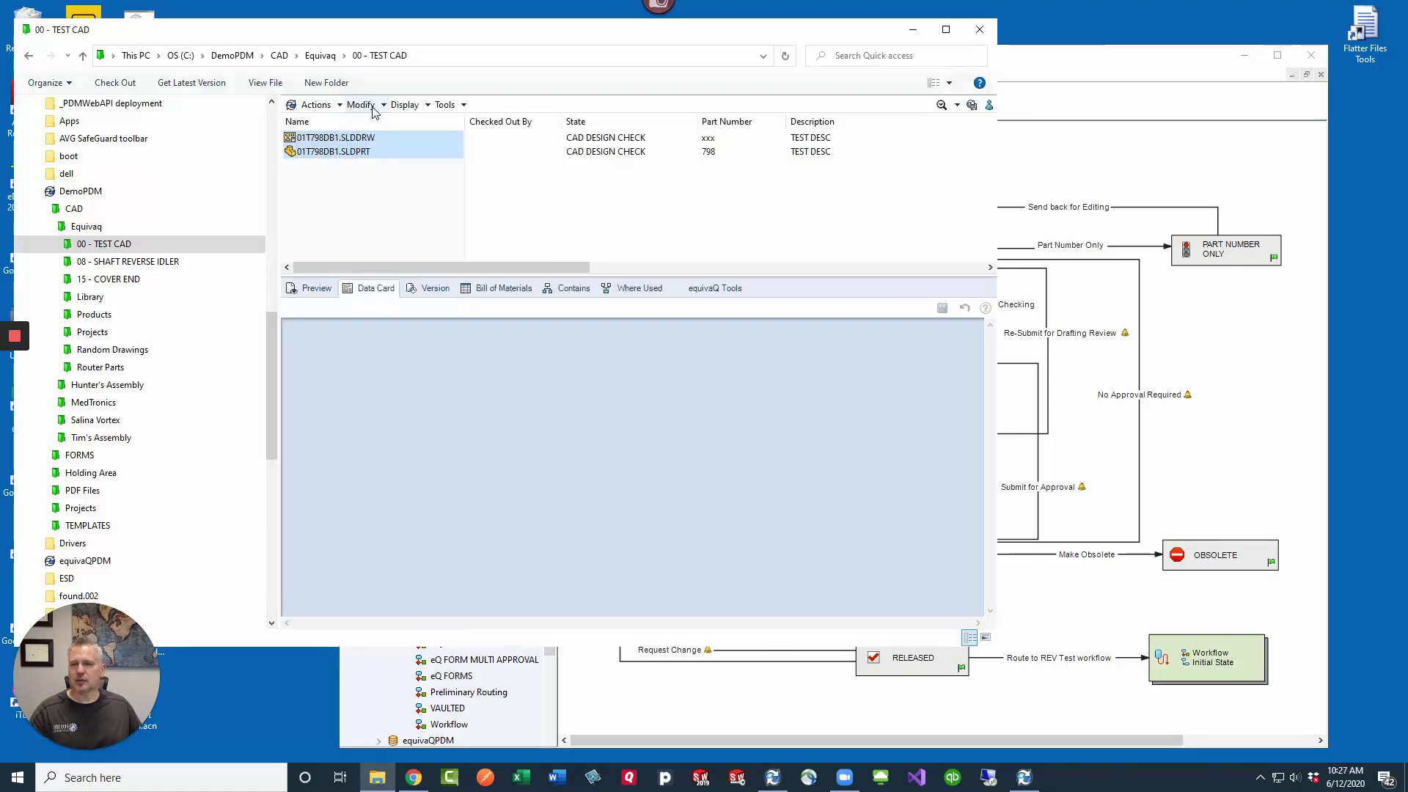
left_click(371, 105)
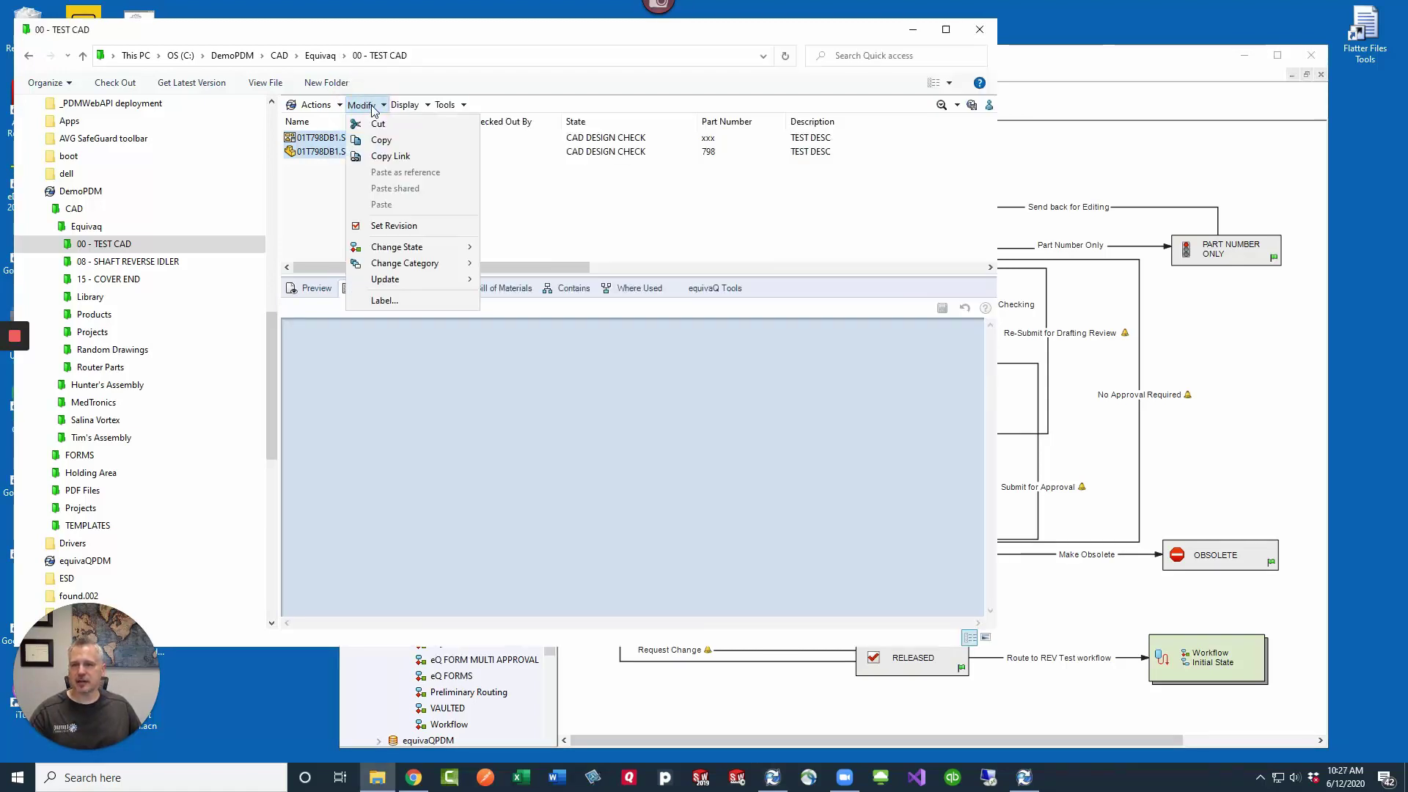
left_click(405, 227)
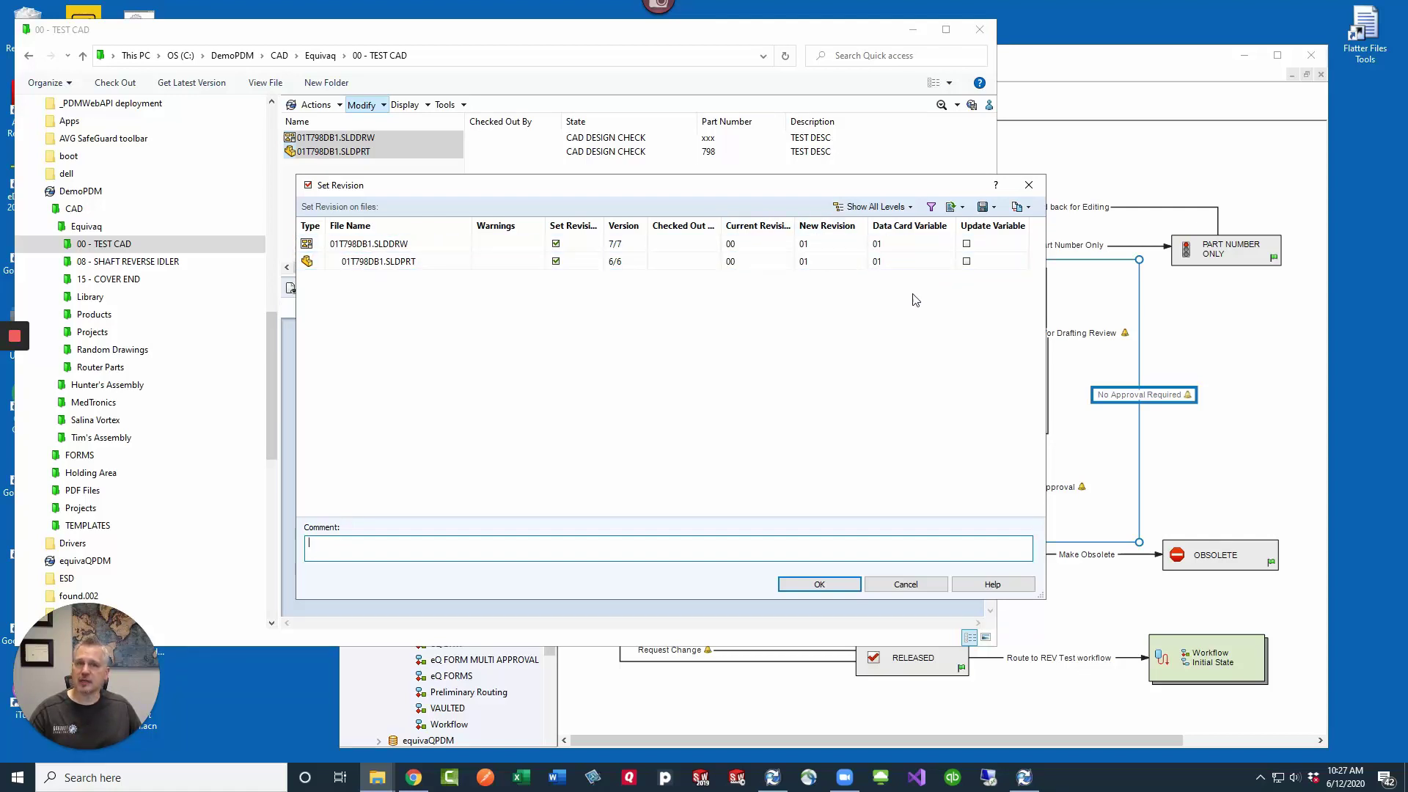
left_click(966, 244)
left_click(966, 261)
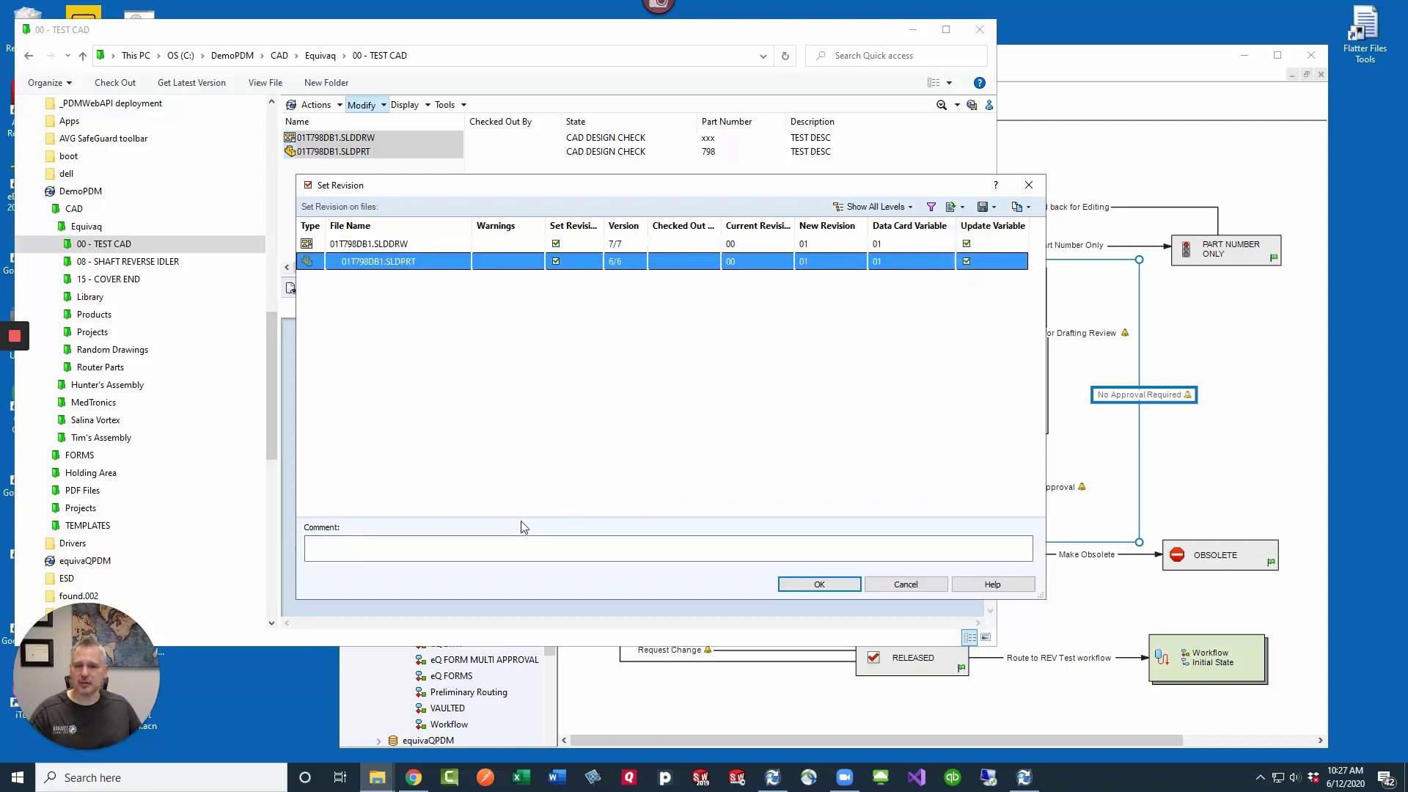
left_click(493, 550)
type("New r")
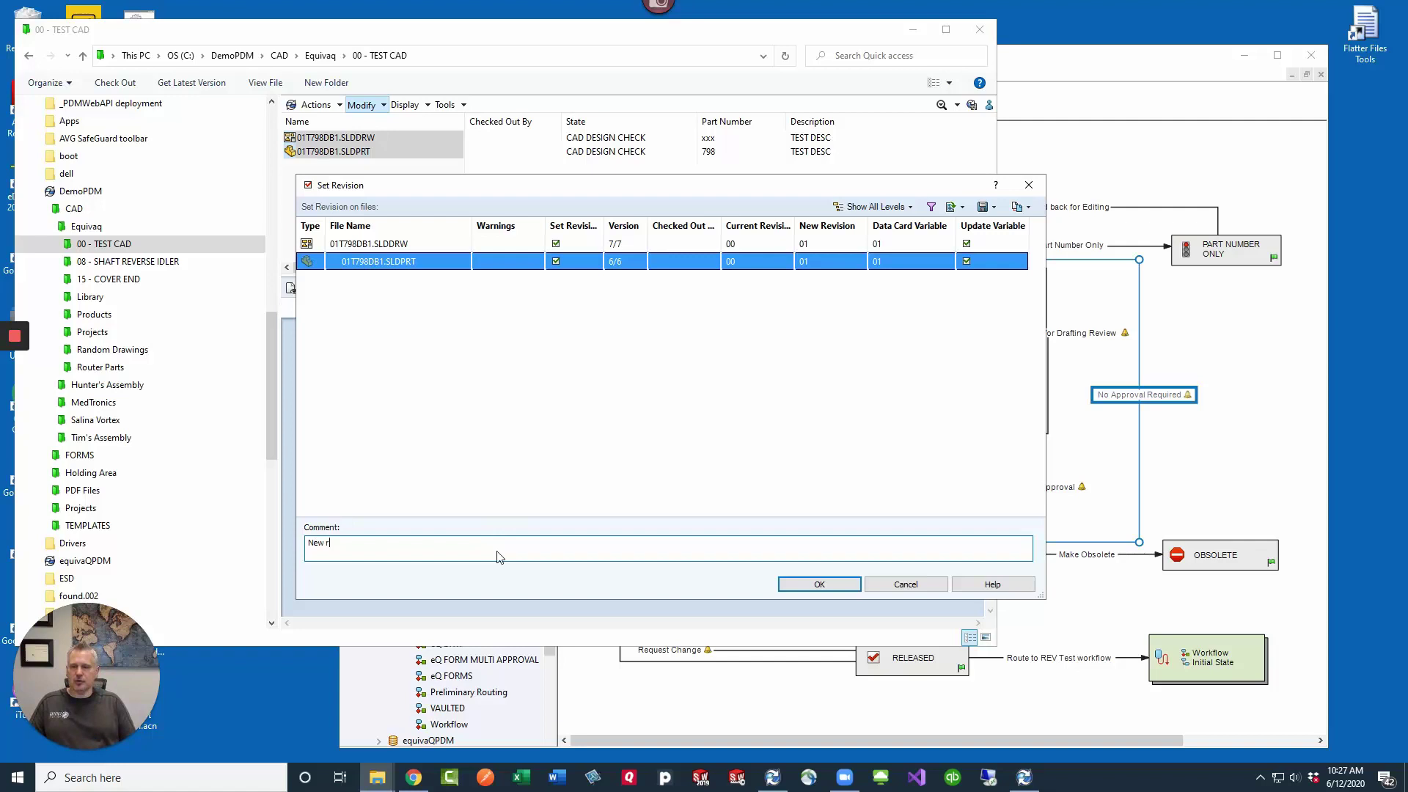
type("eleaser")
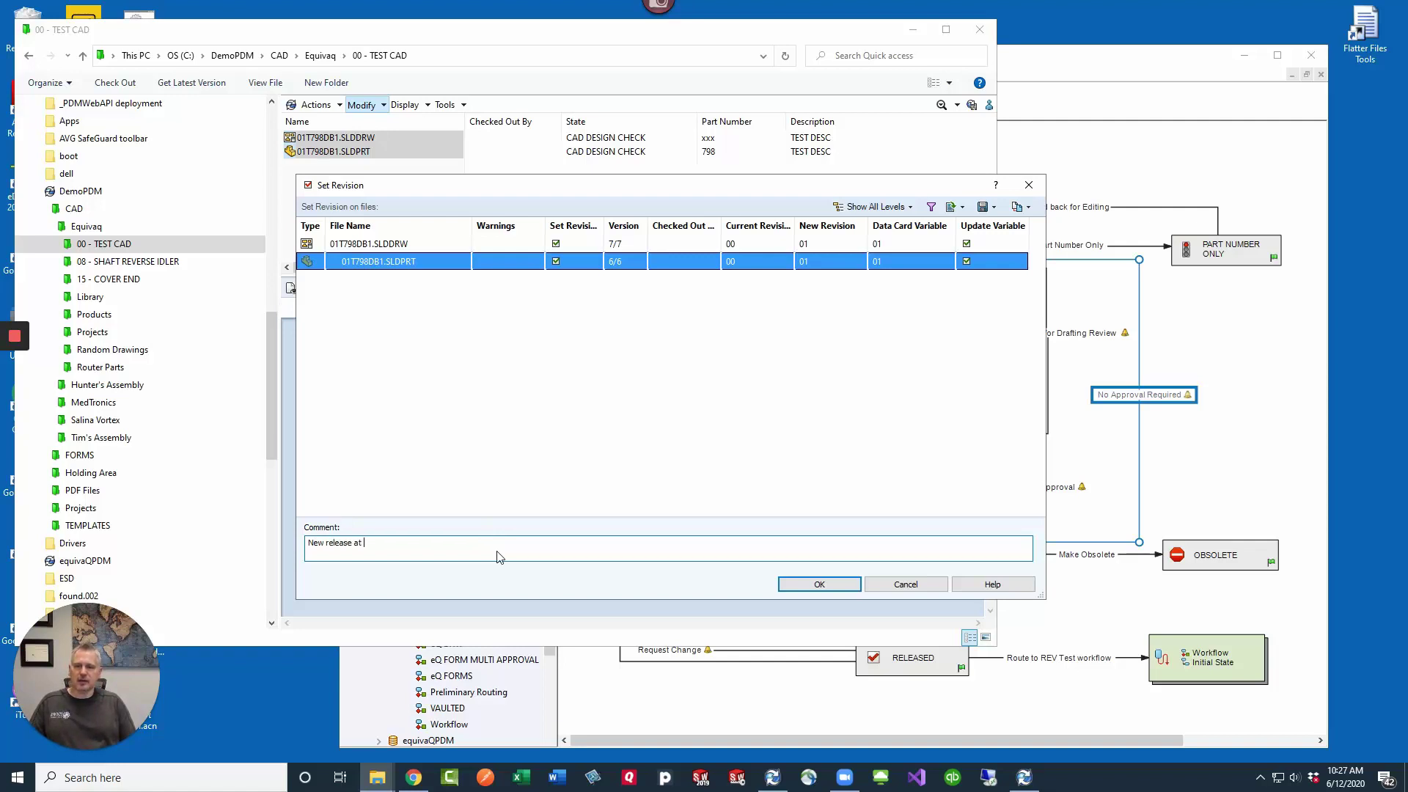
type("at REV 01")
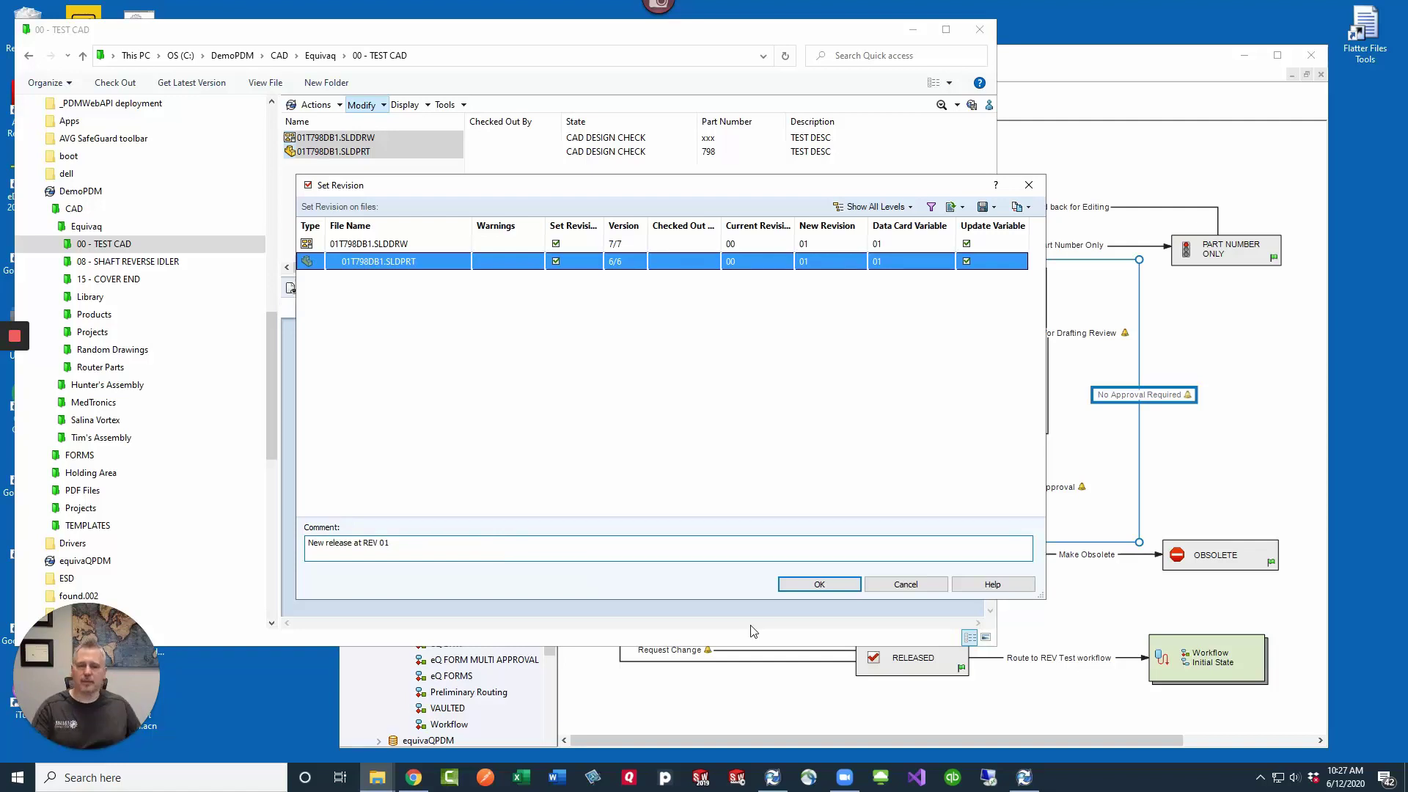
left_click(798, 586)
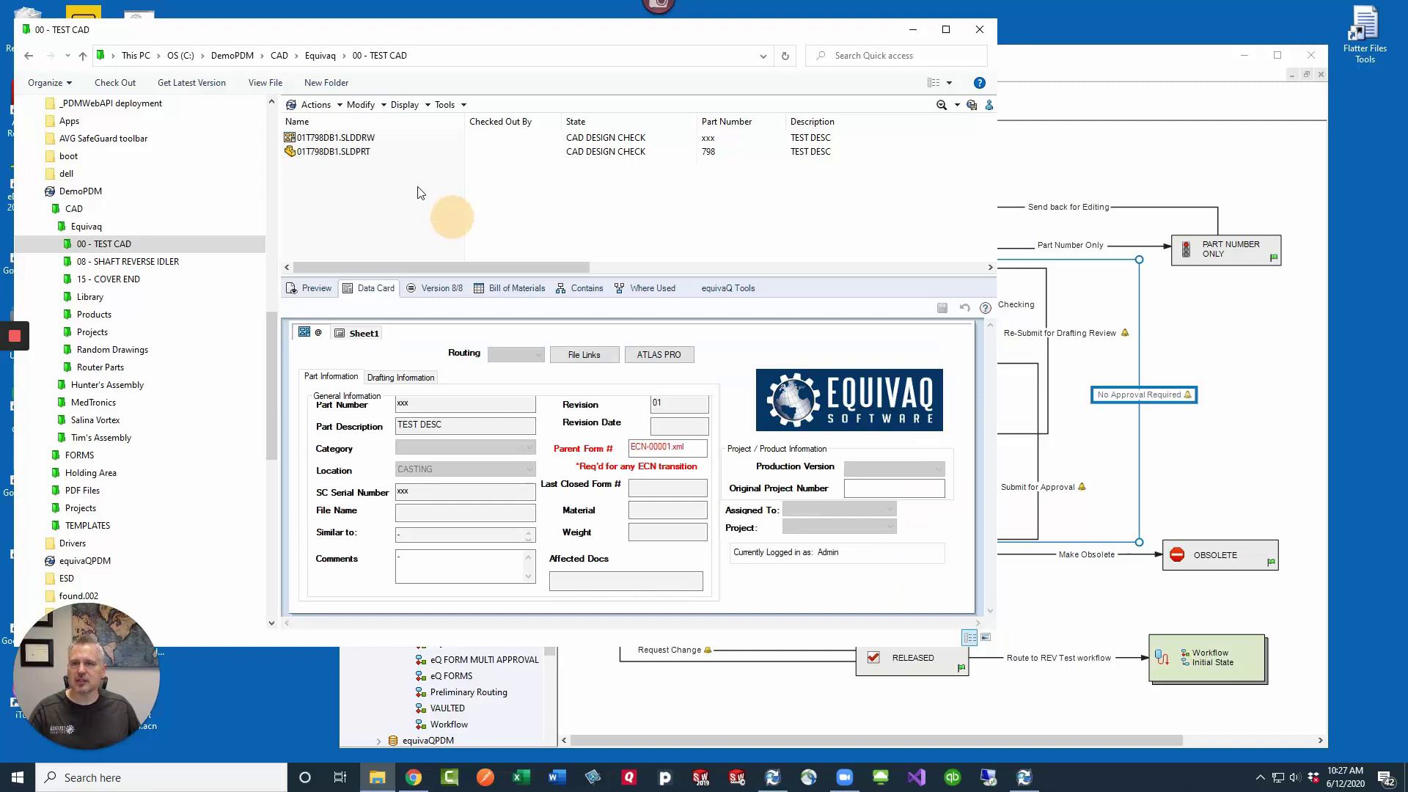
Select the SLDDRW drawing to confirm its data card reads revision 01
left_click(355, 139)
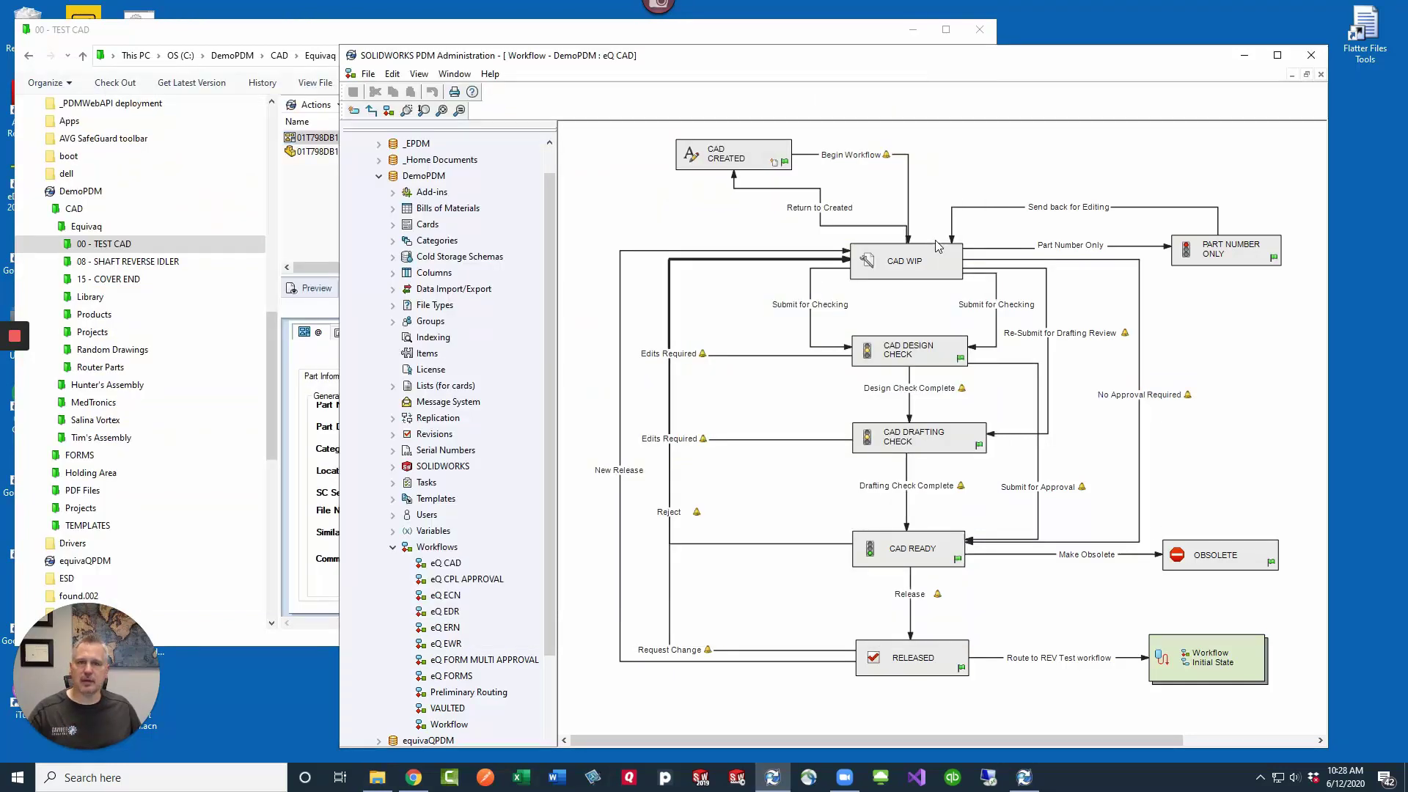
left_click(951, 260)
left_click(990, 261)
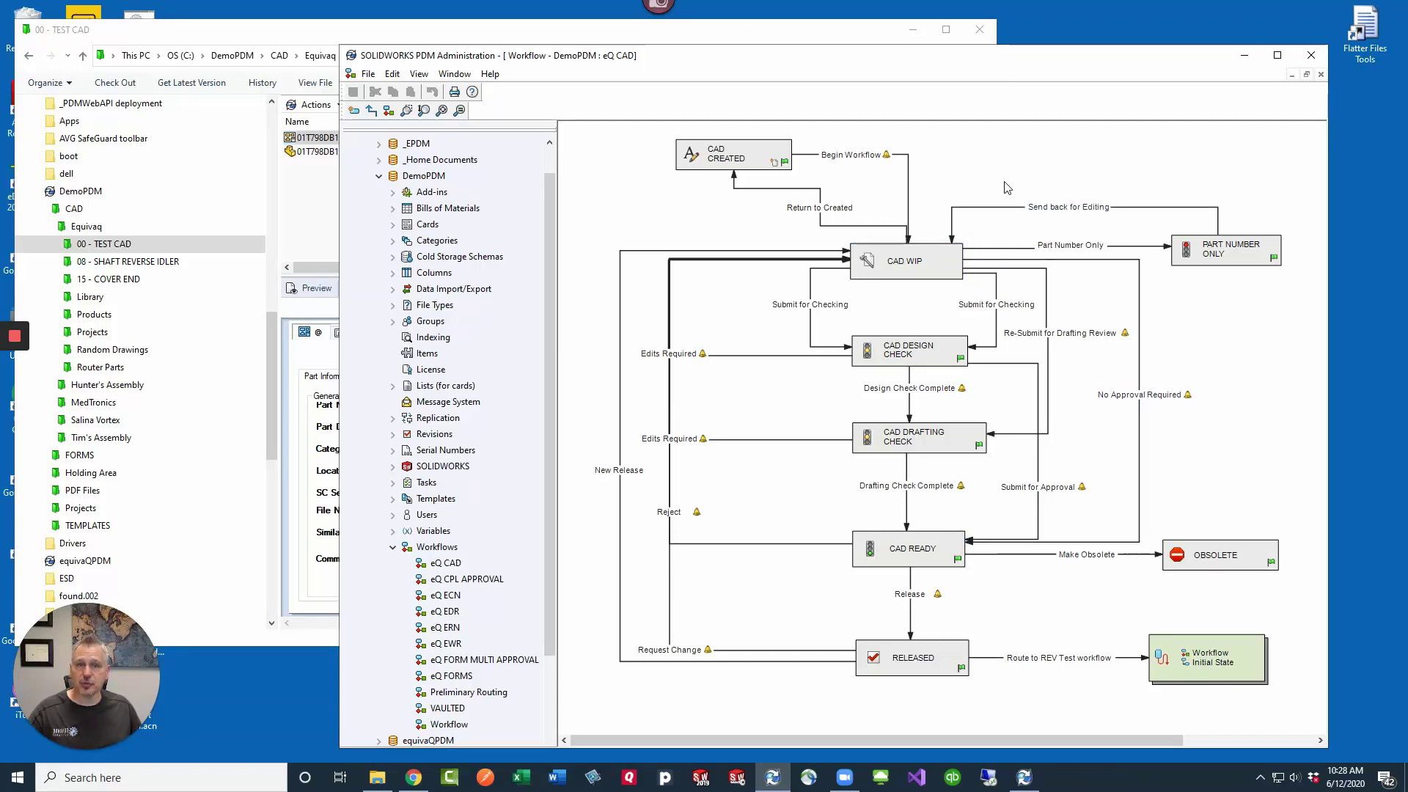
left_click(736, 157)
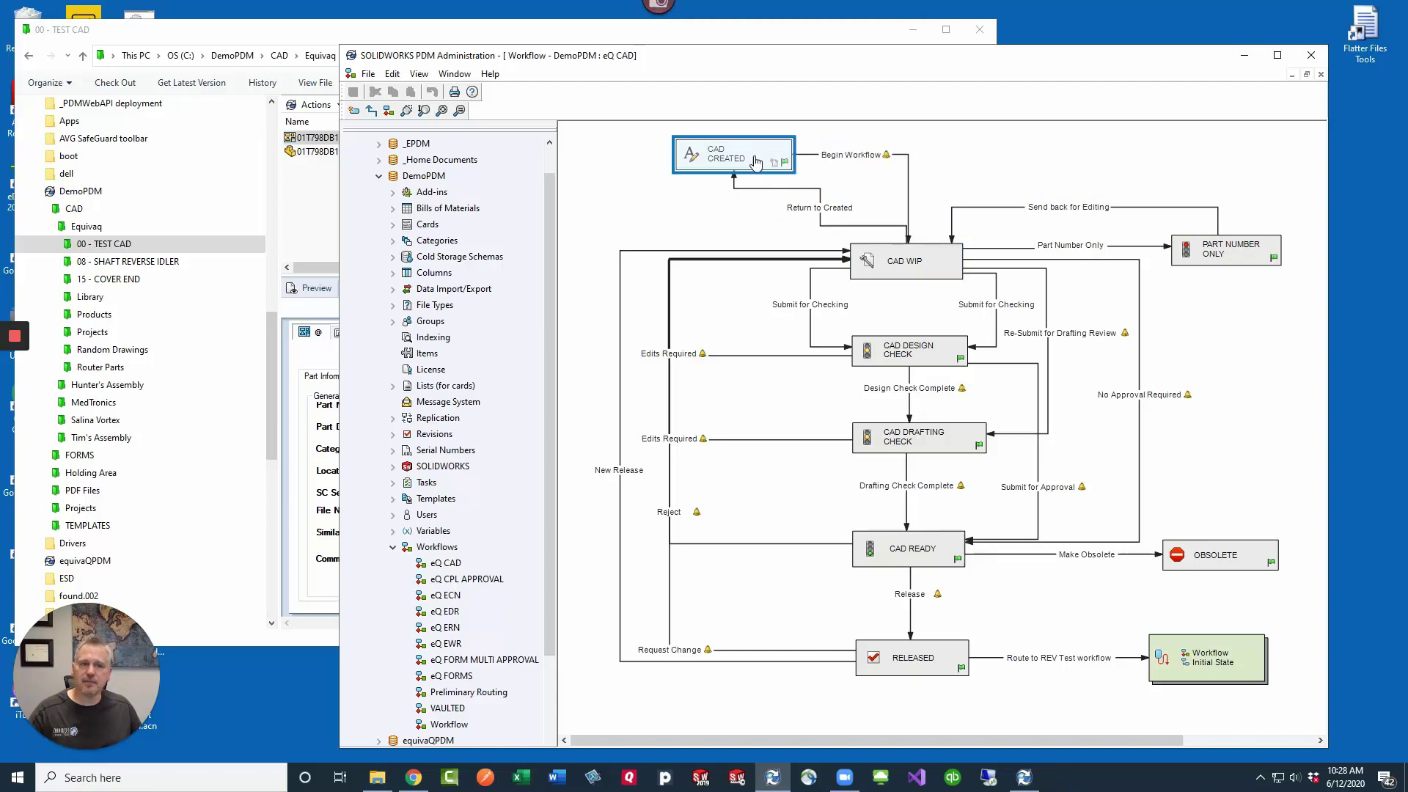
left_click(851, 155)
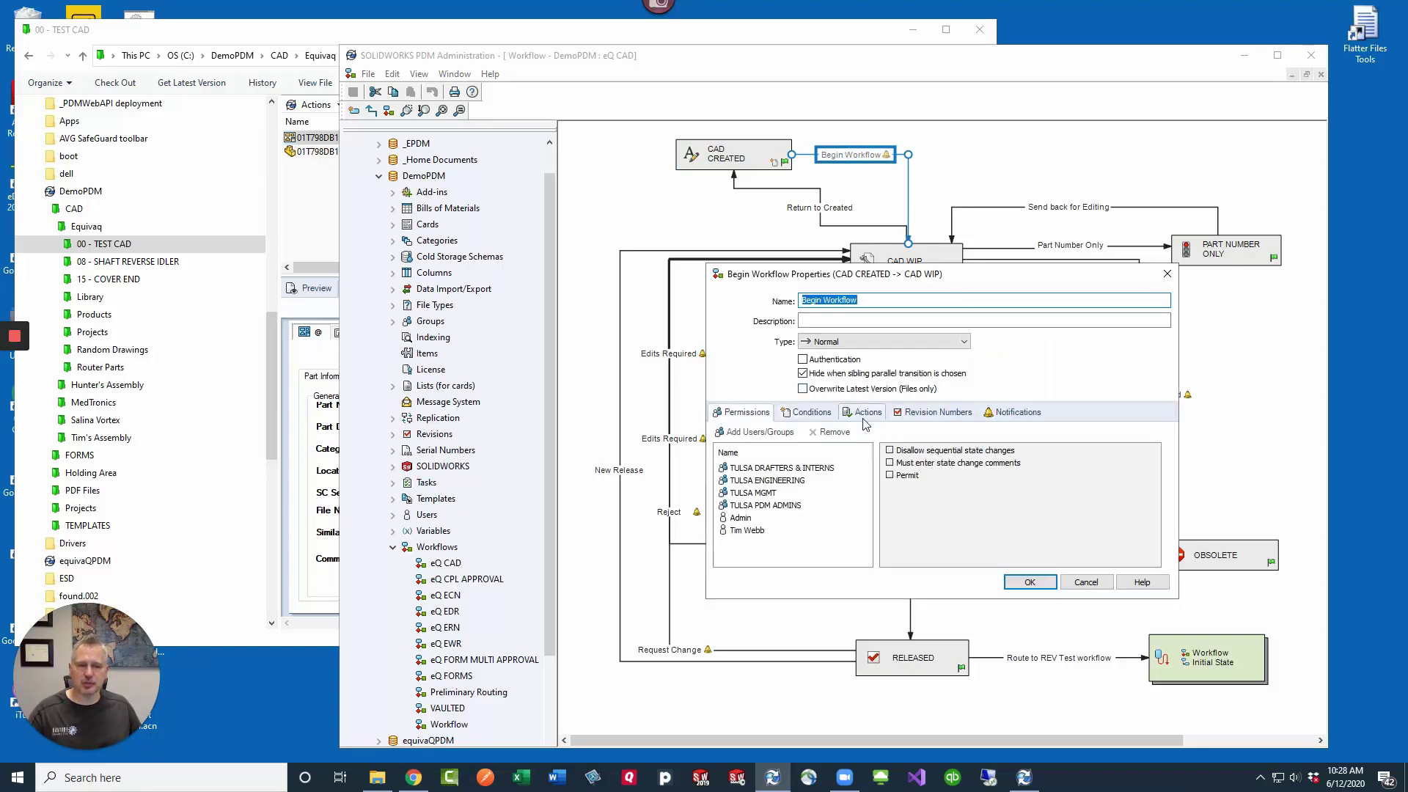
left_click(866, 413)
left_click(880, 467)
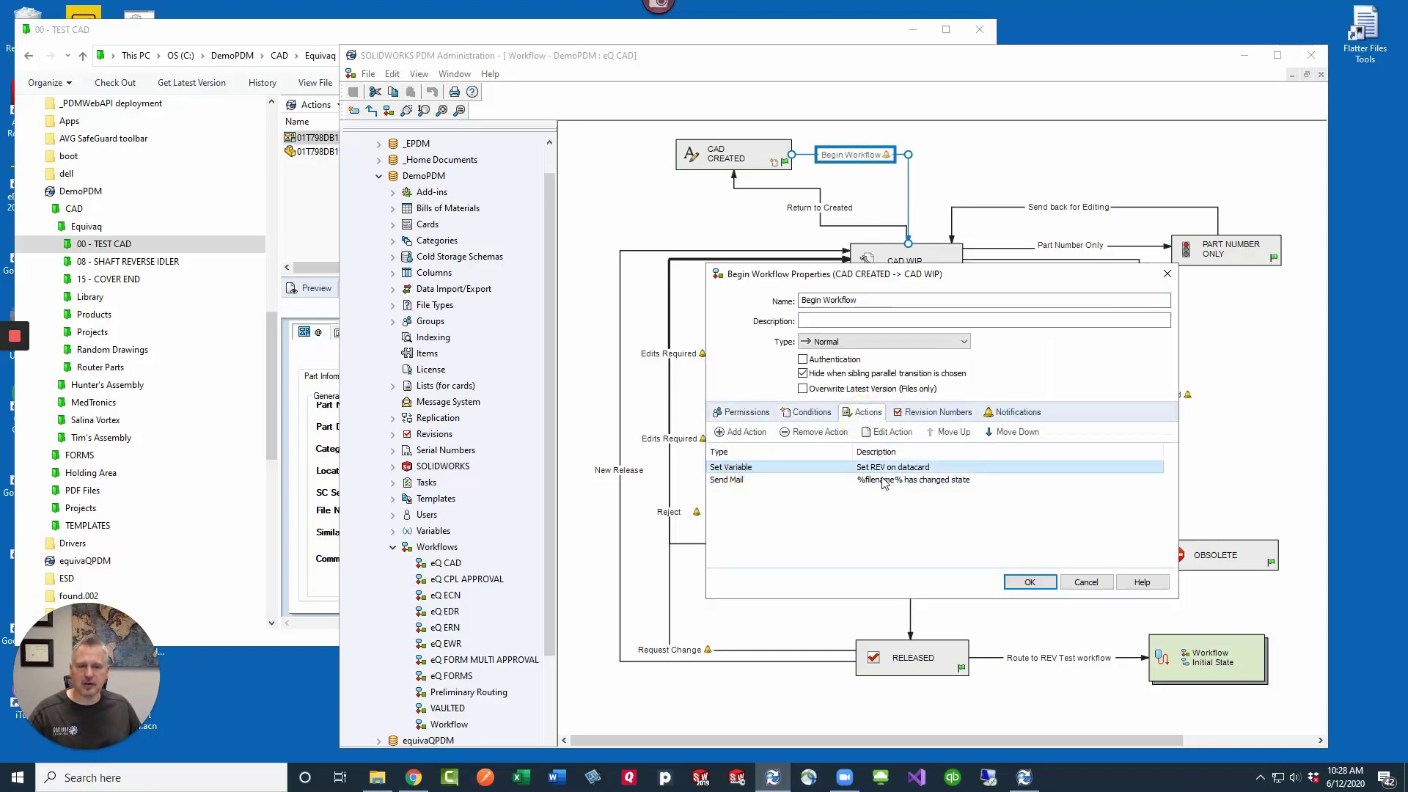
double_click(882, 473)
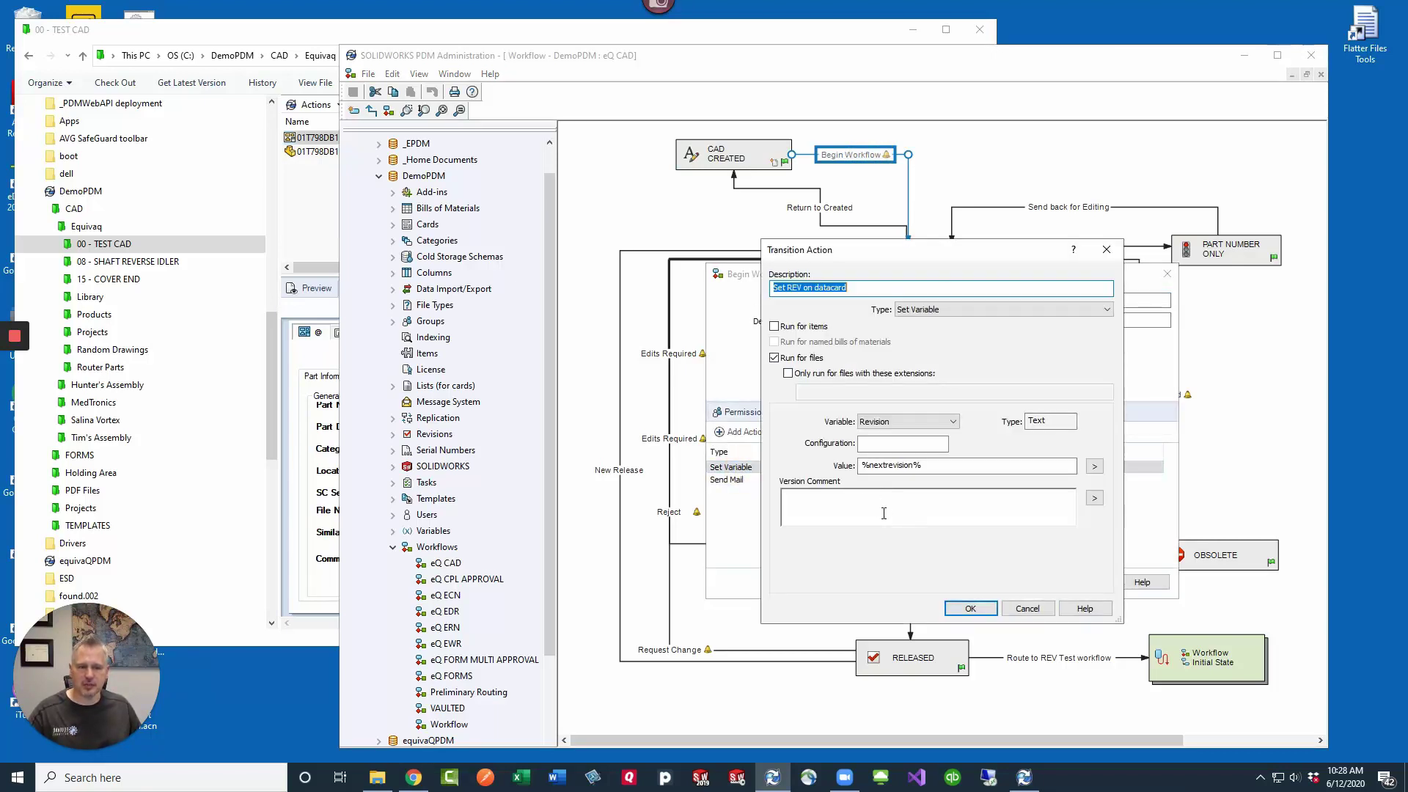
left_click(1034, 614)
left_click(1091, 586)
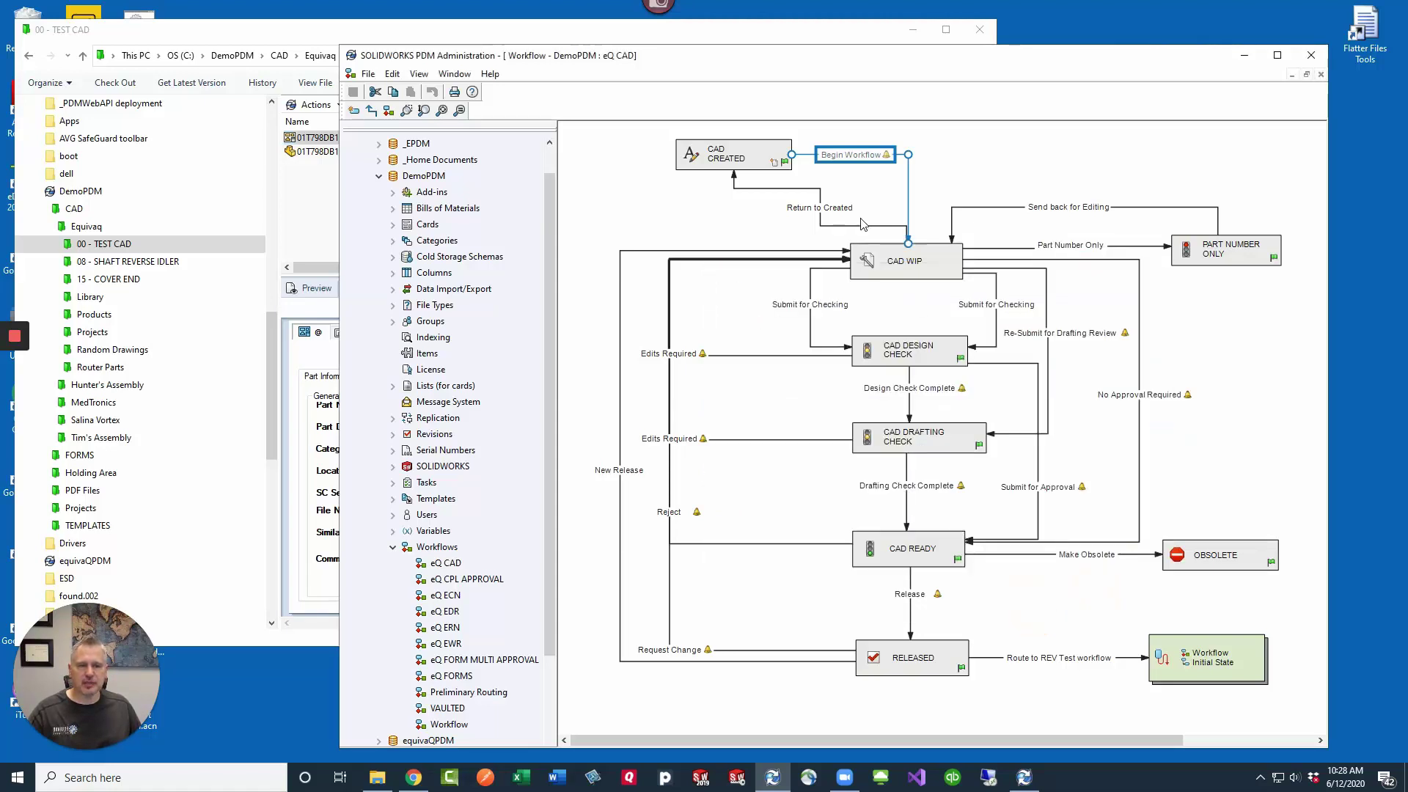
double_click(733, 156)
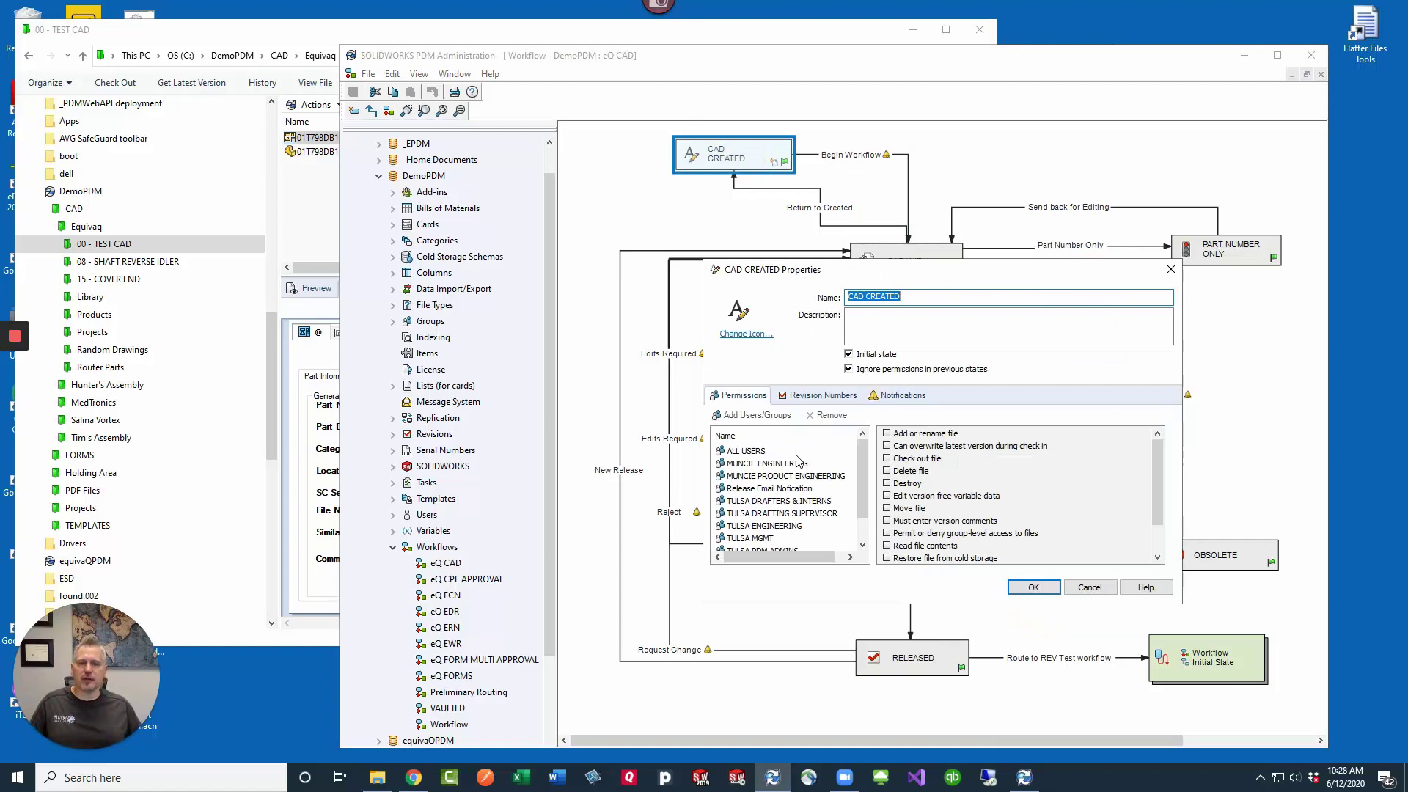
left_click(819, 396)
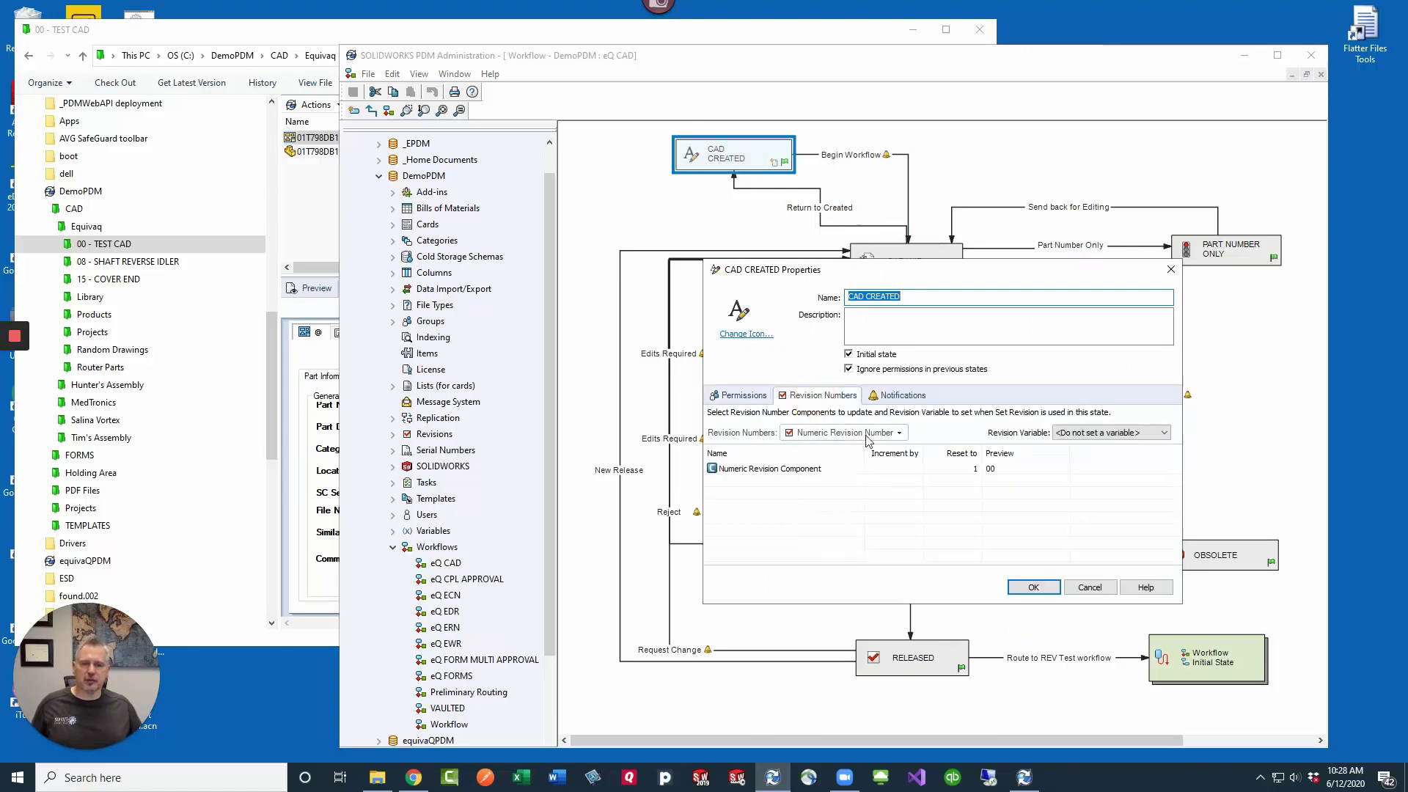
key("Escape")
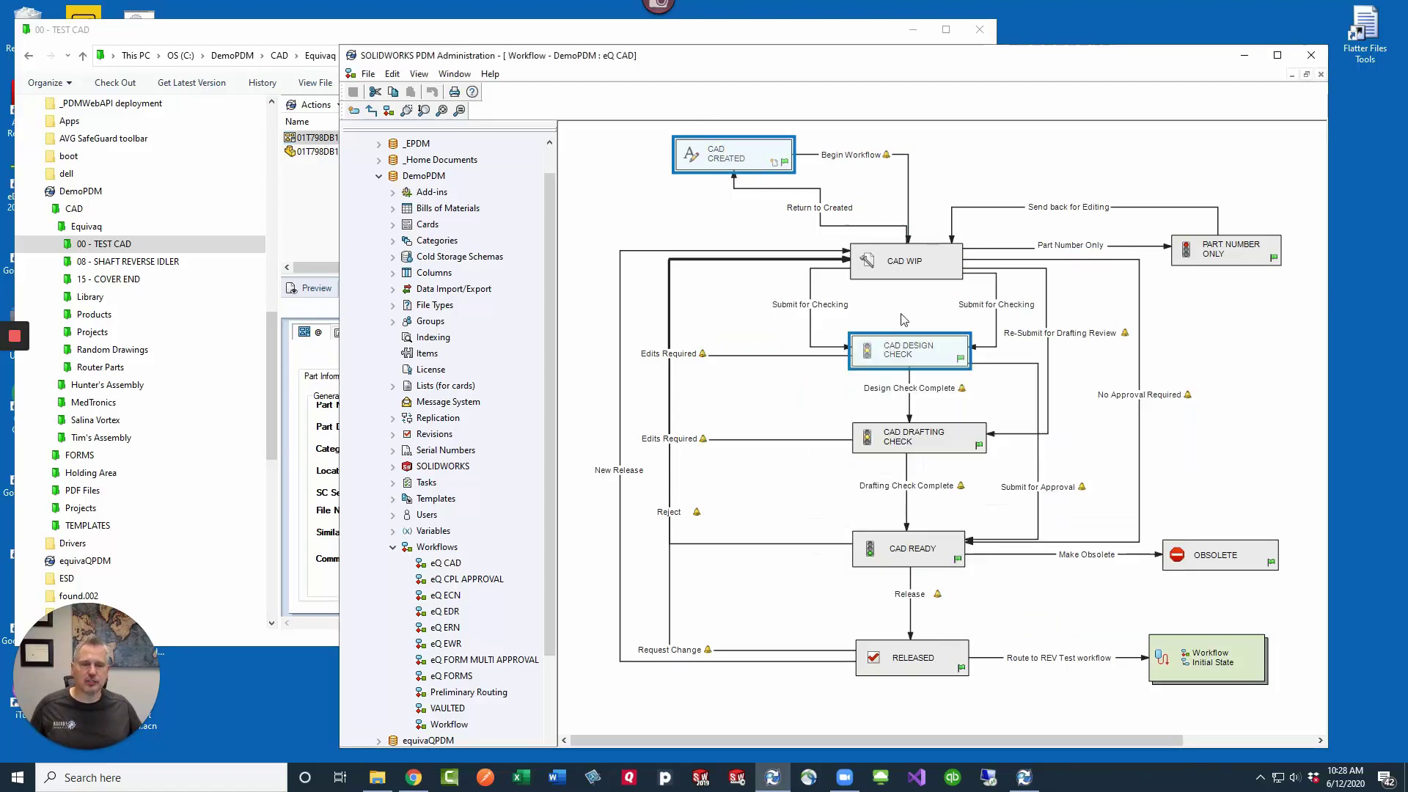
double_click(906, 265)
left_click(819, 396)
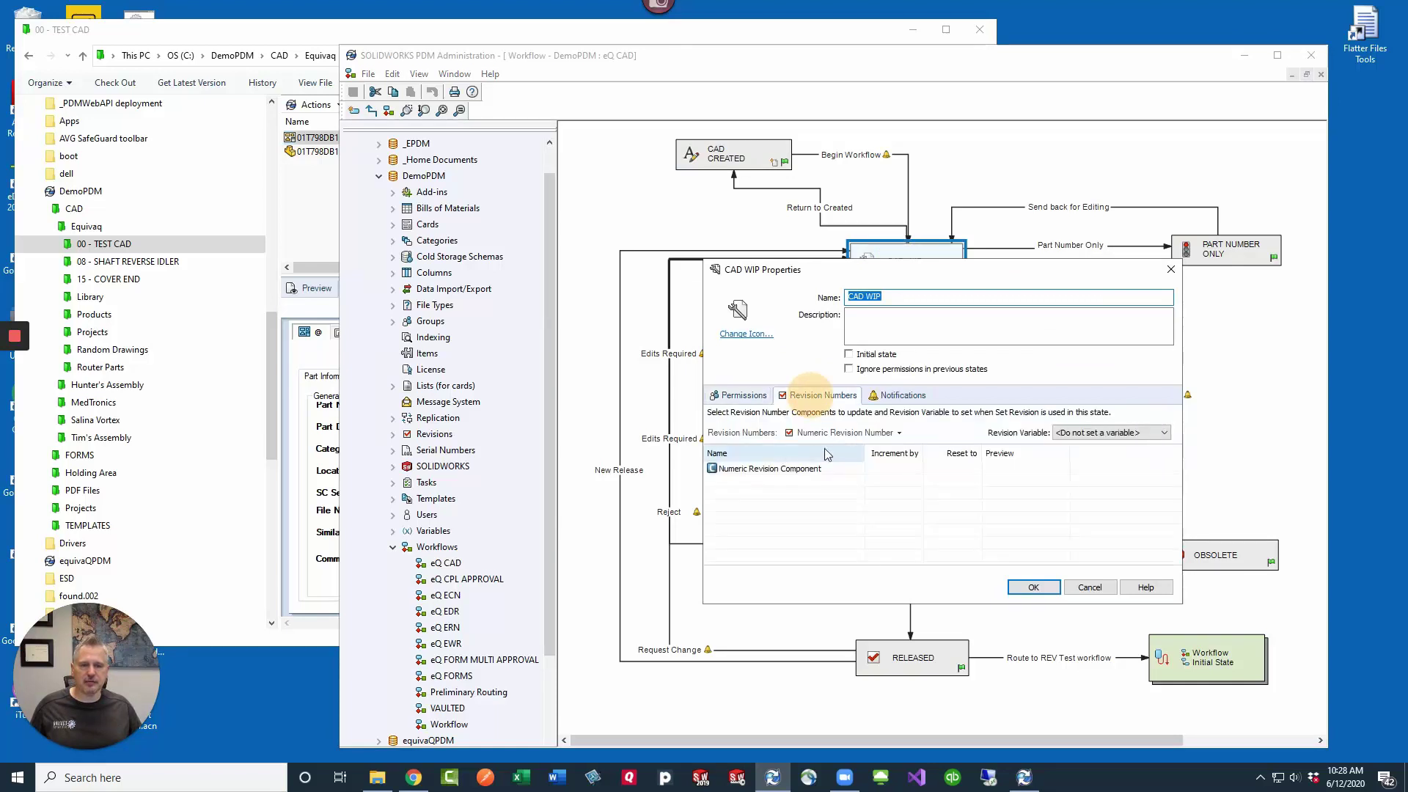
key("Escape")
double_click(910, 350)
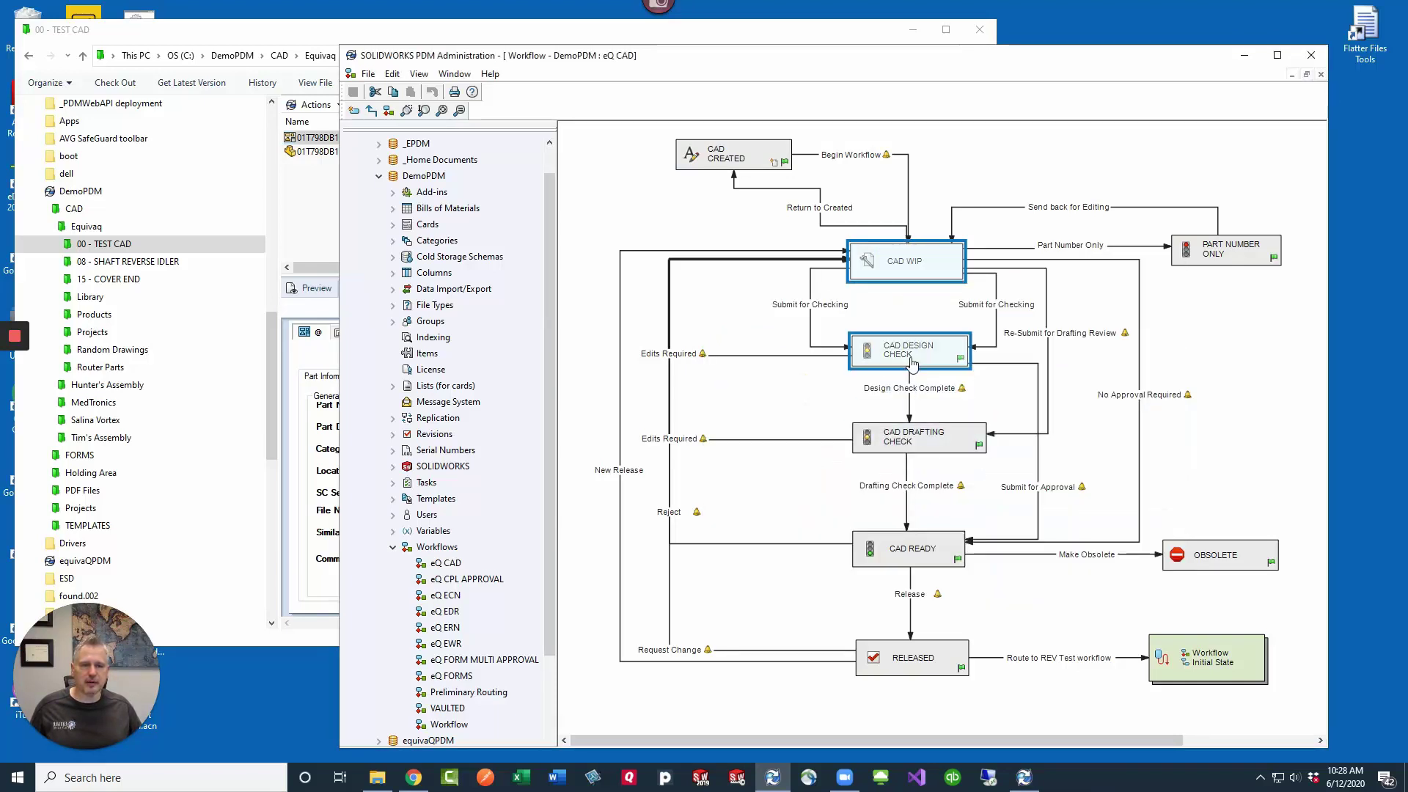
left_click(819, 396)
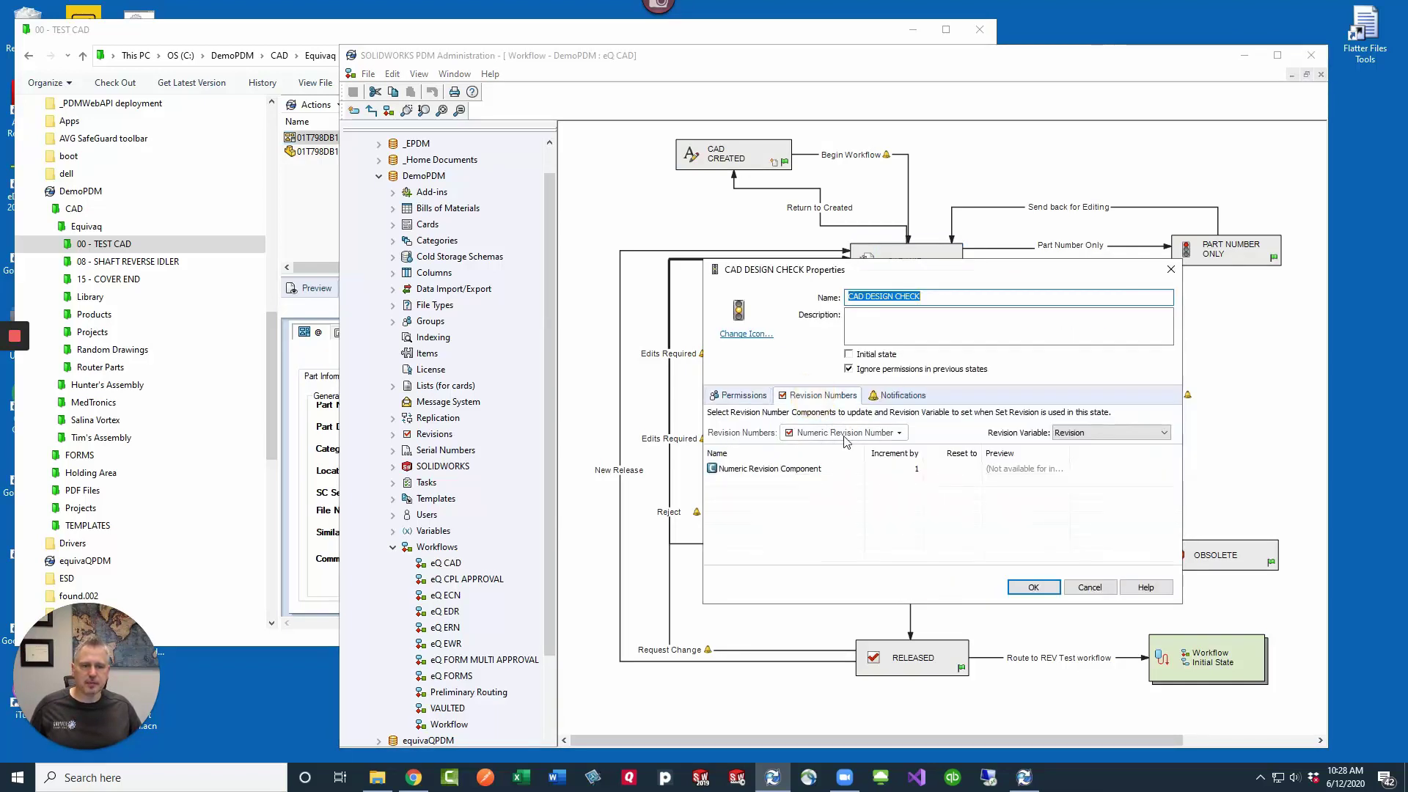
key("Escape")
double_click(930, 444)
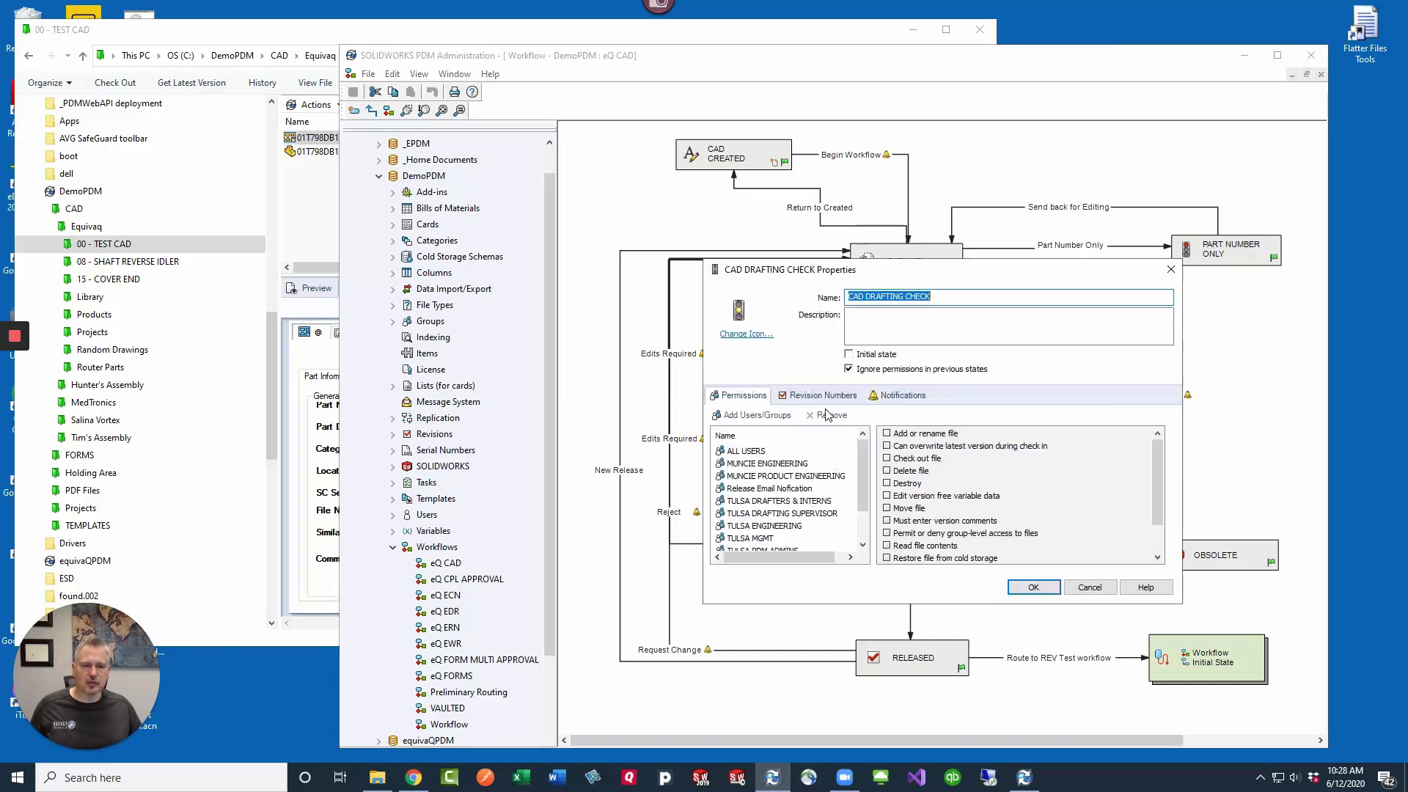
left_click(820, 396)
key("Escape")
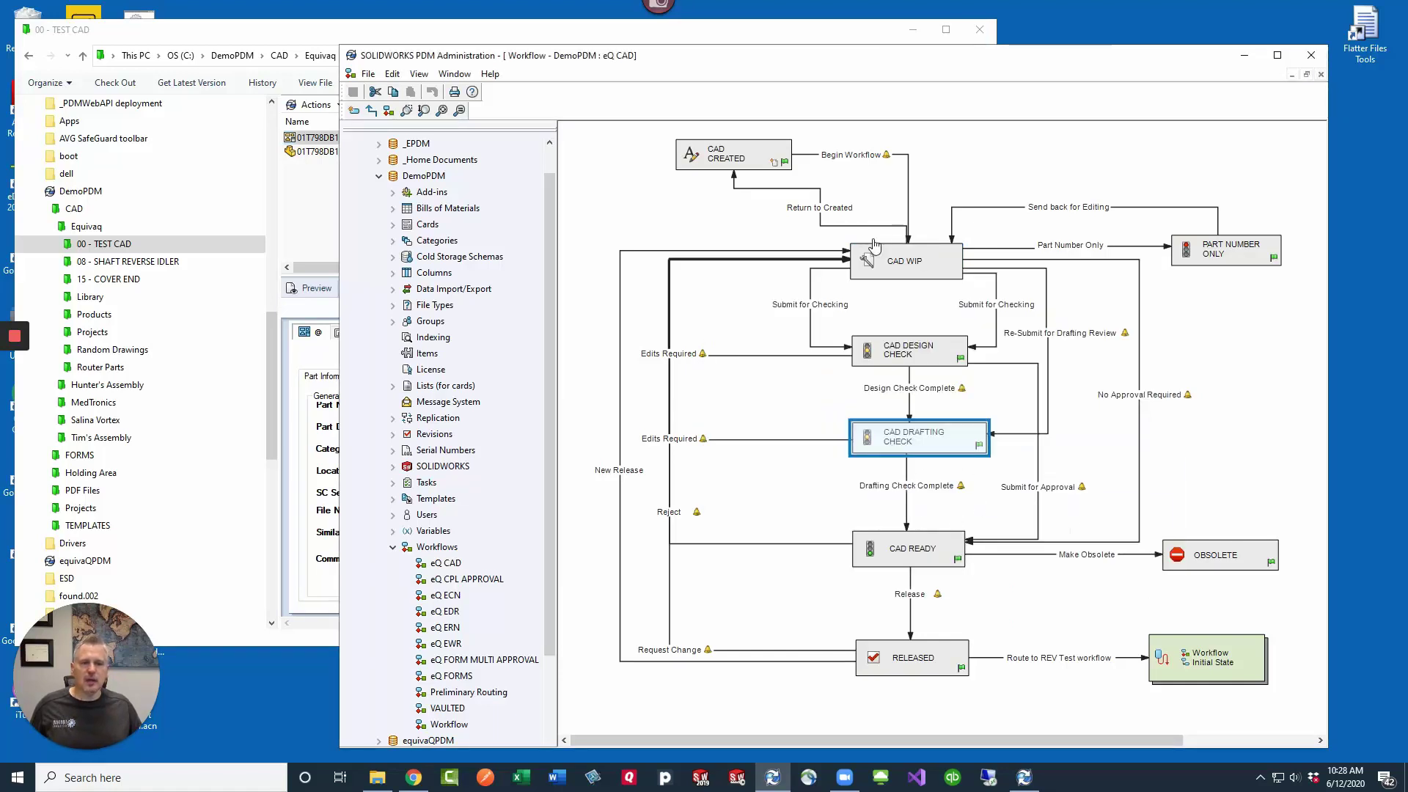
left_click(854, 155)
double_click(861, 158)
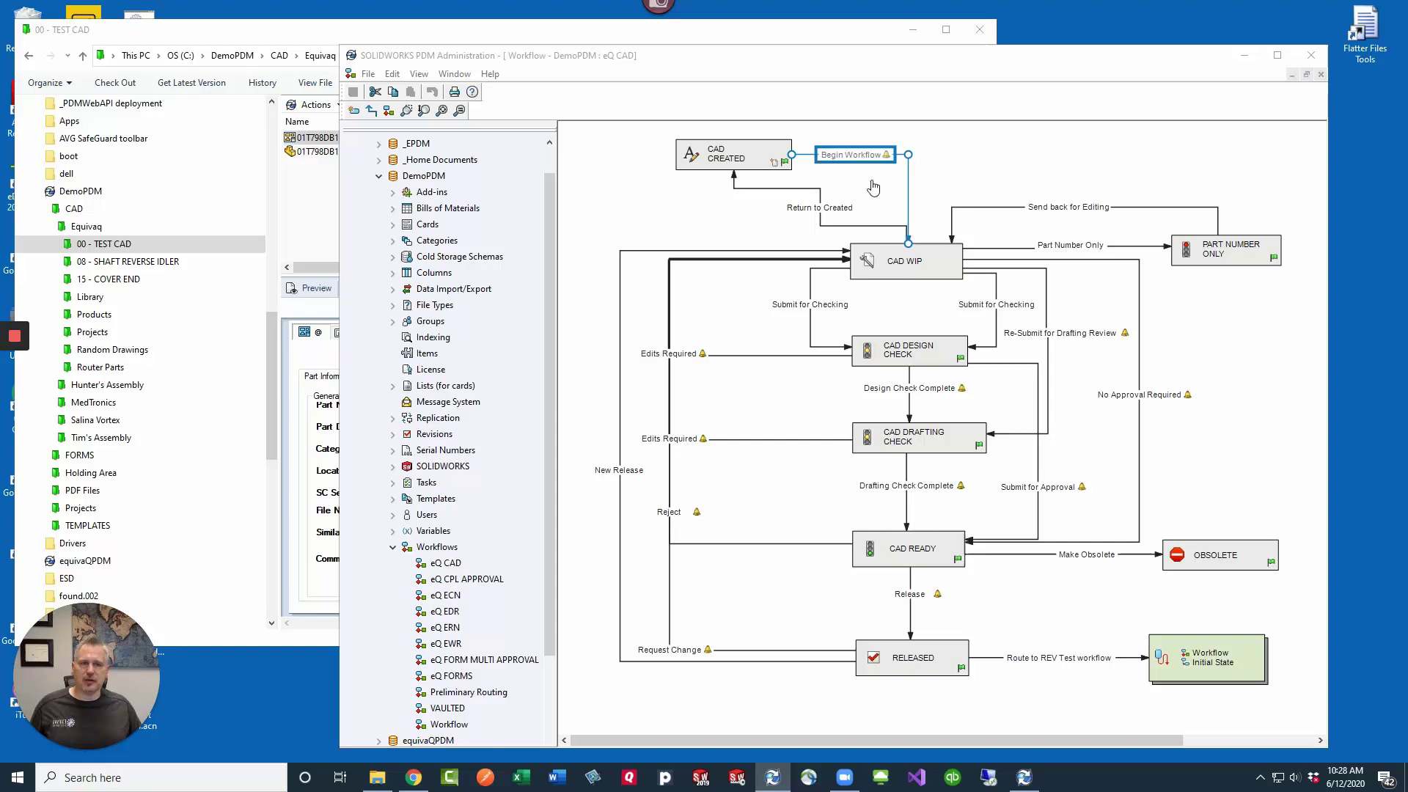
left_click(933, 412)
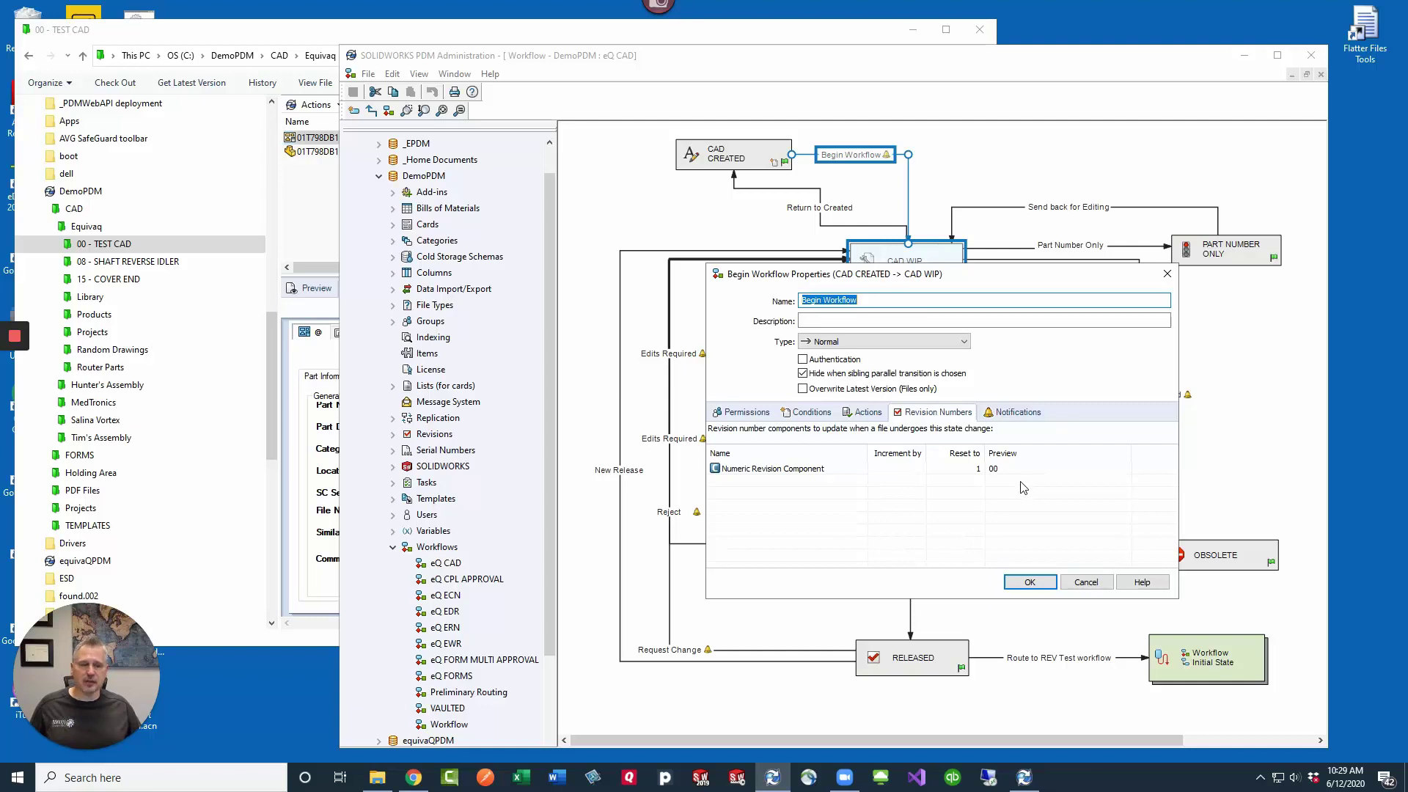
left_click(865, 412)
key("Escape")
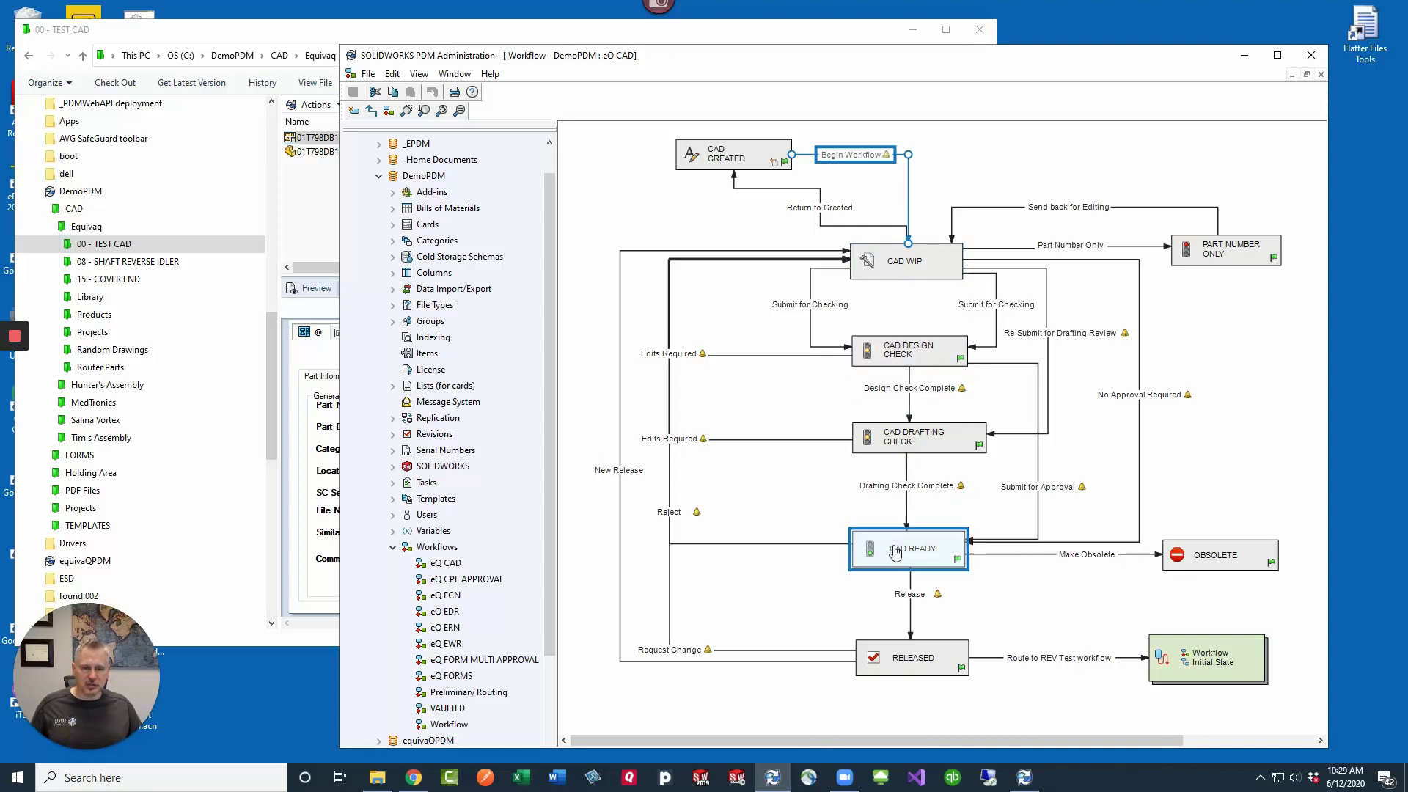
double_click(914, 603)
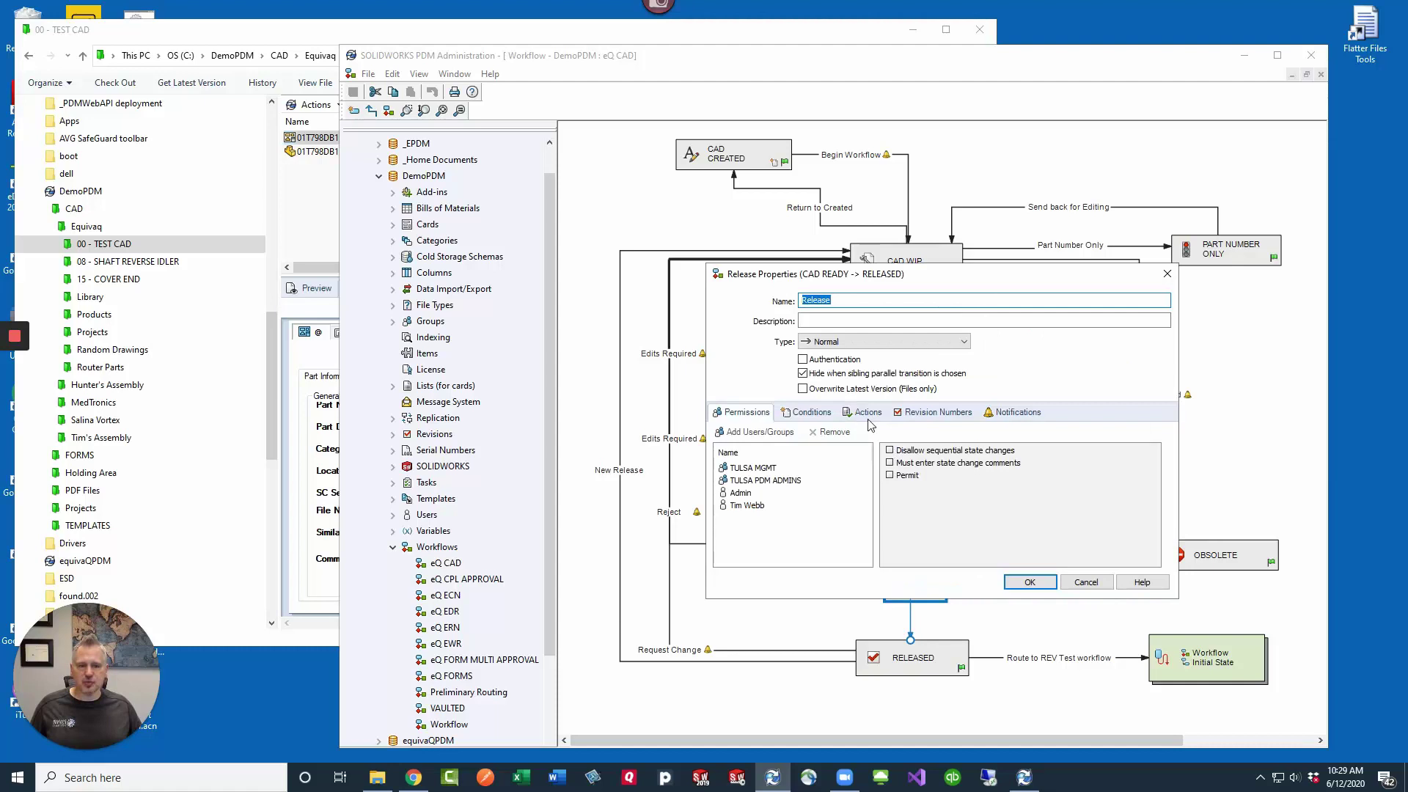
left_click(926, 413)
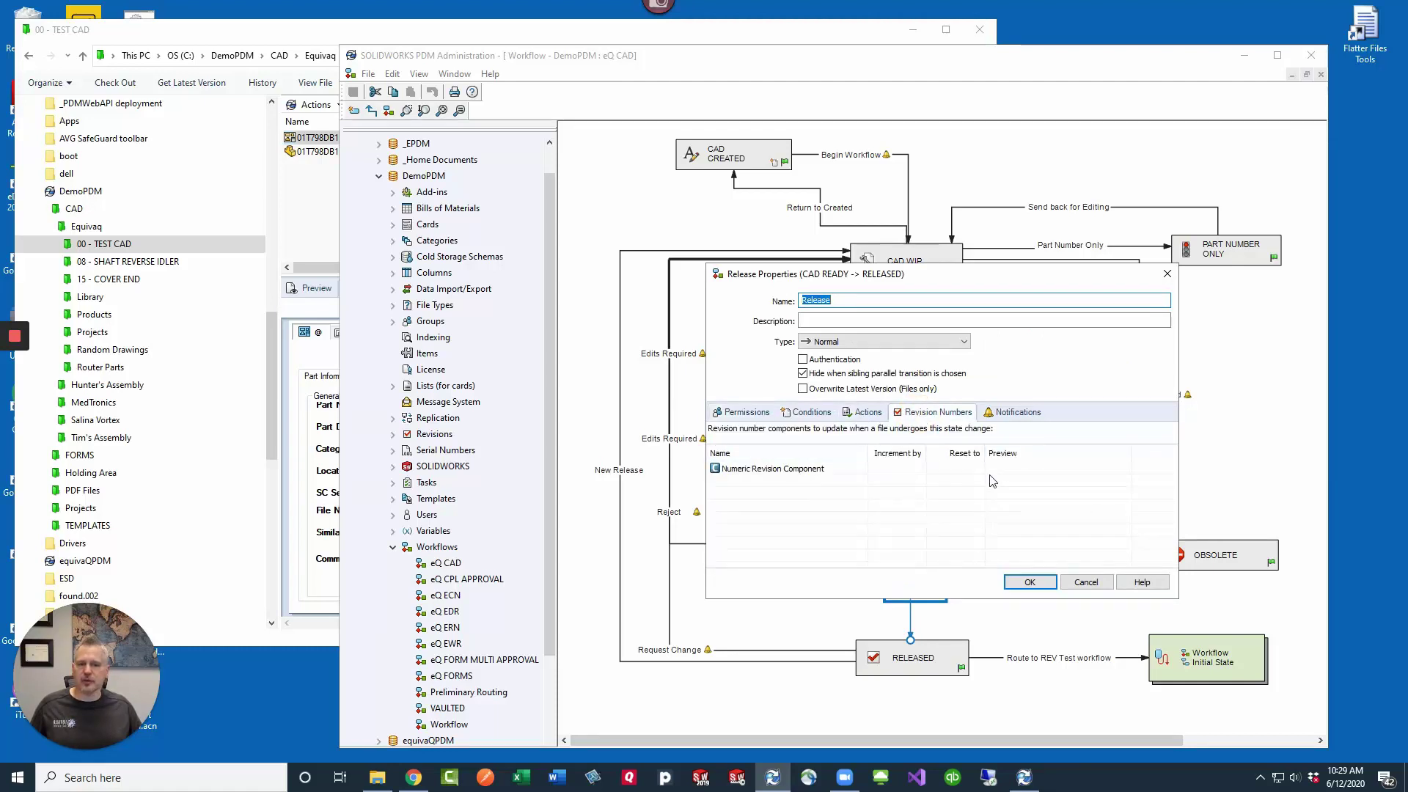
left_click(866, 412)
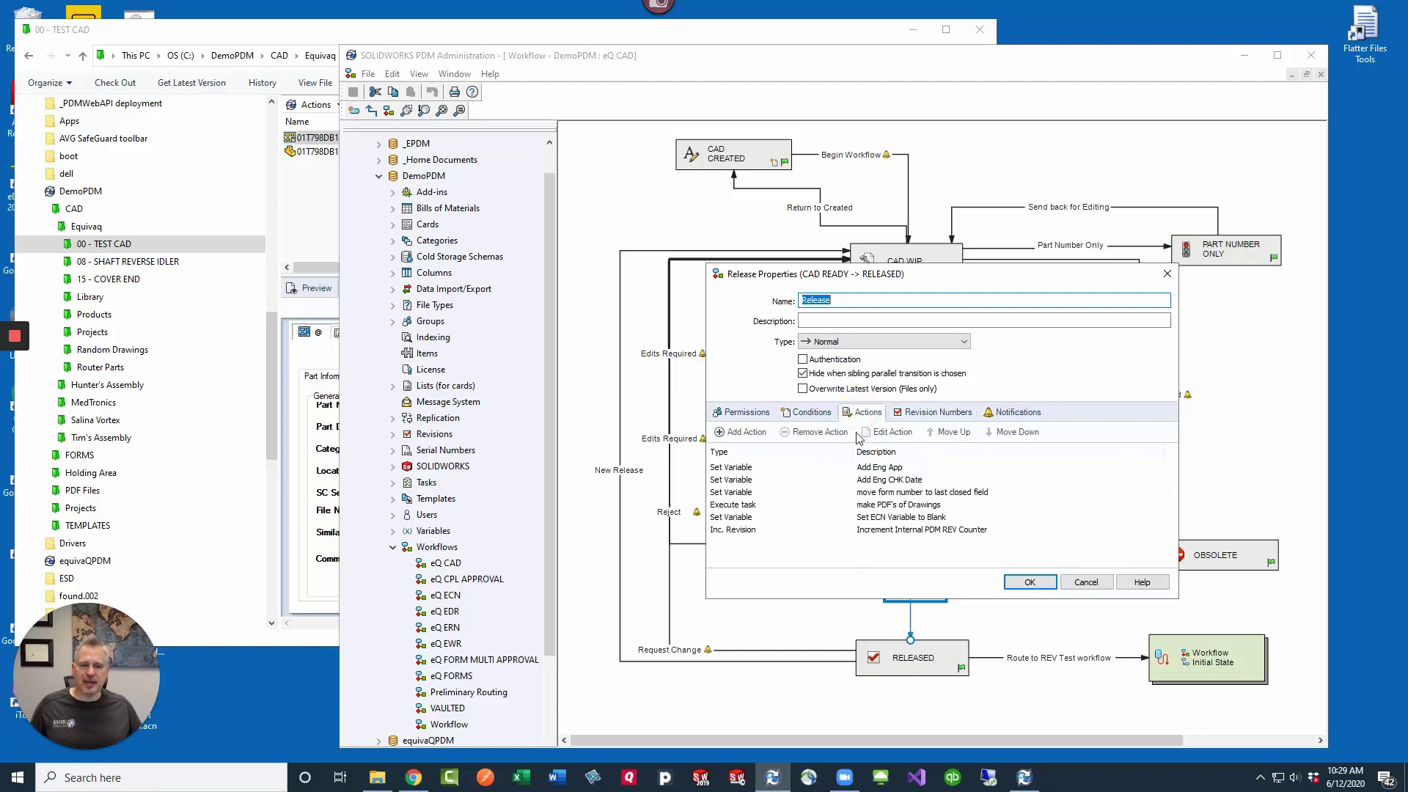
double_click(752, 531)
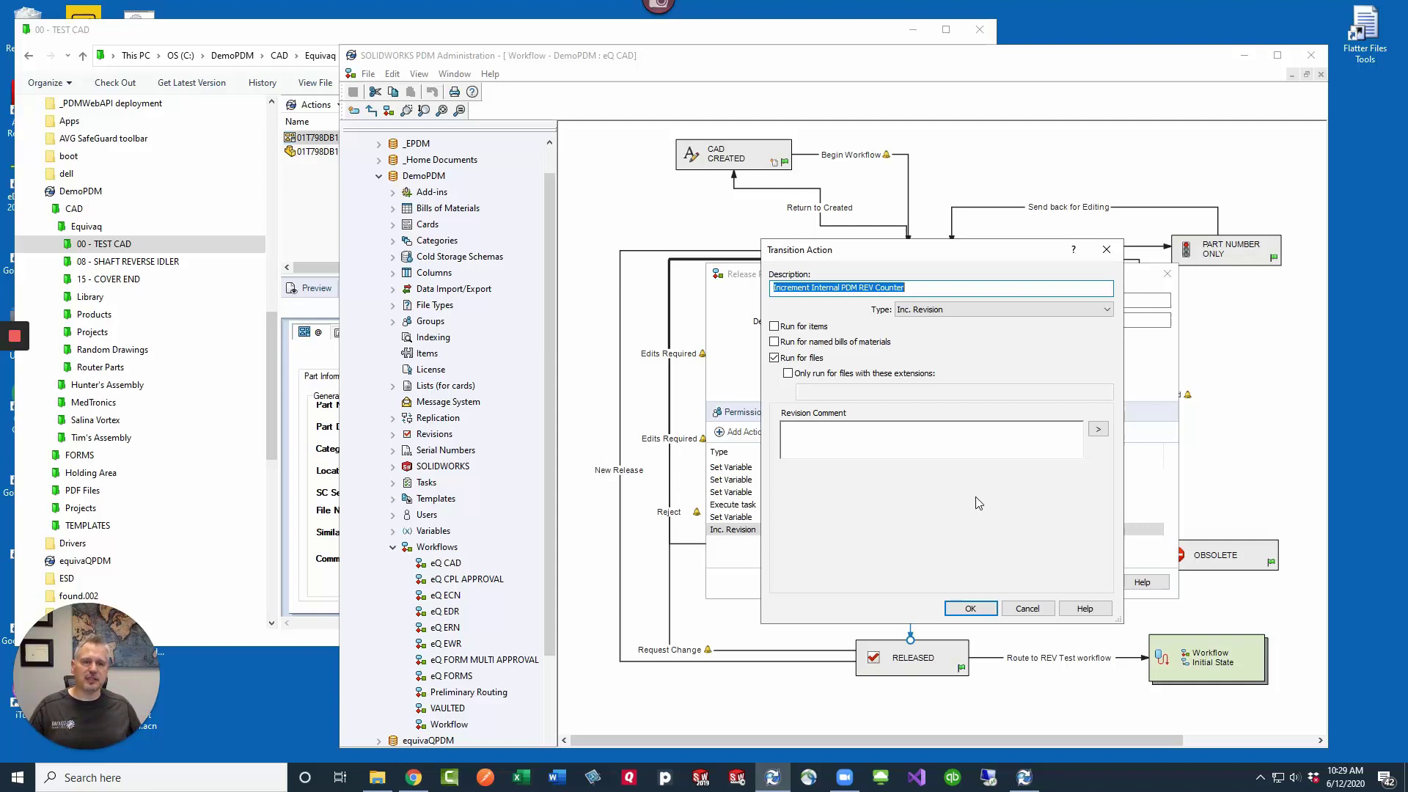
left_click(1027, 609)
left_click(933, 412)
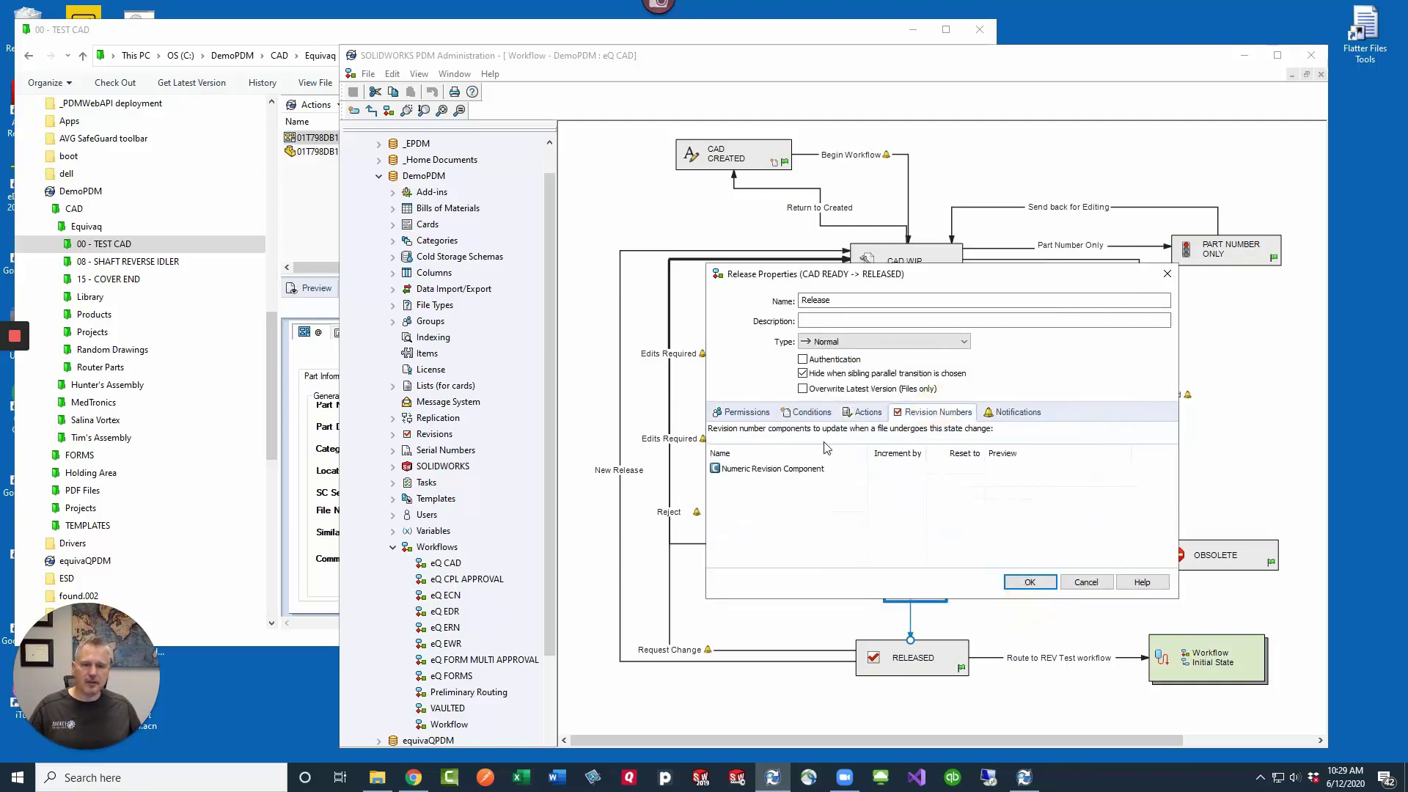
key("Escape")
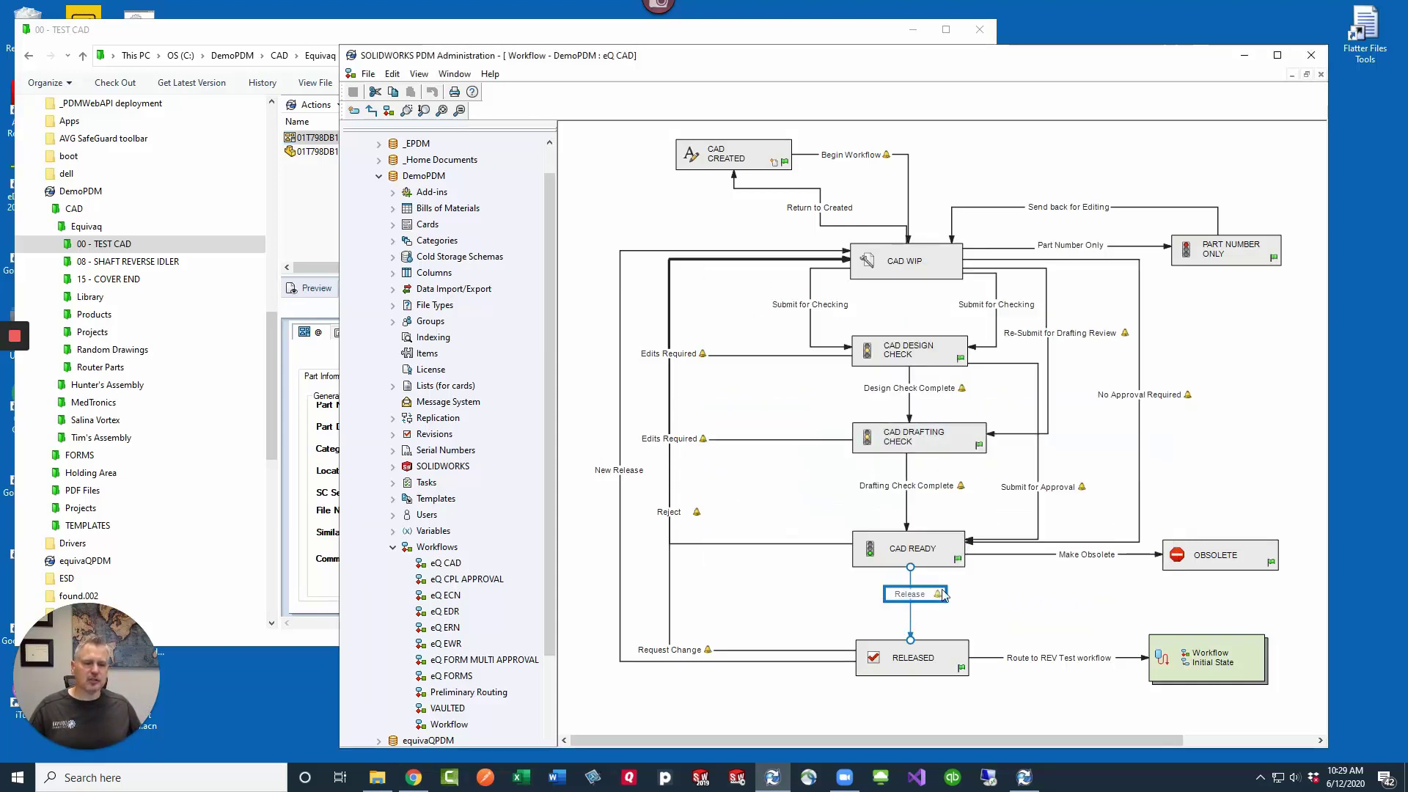